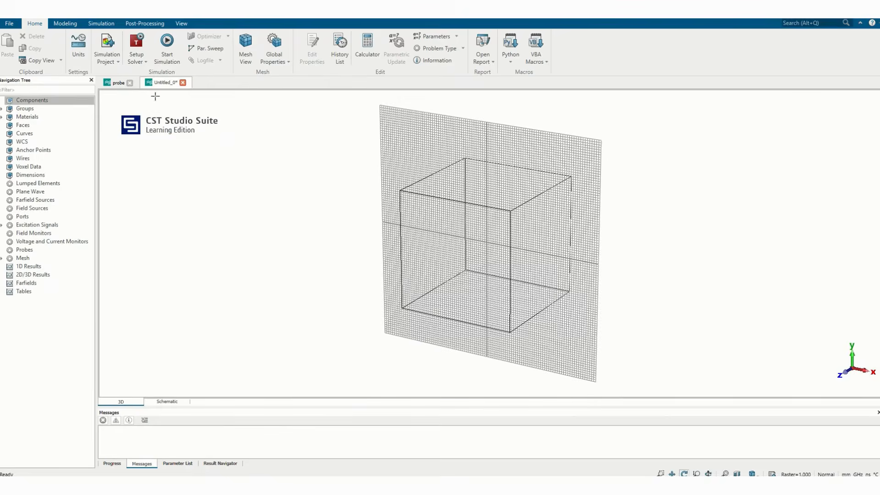
Define a new brick named Diel that spans -d/2 to d/2 in both X and Y.
click(63, 24)
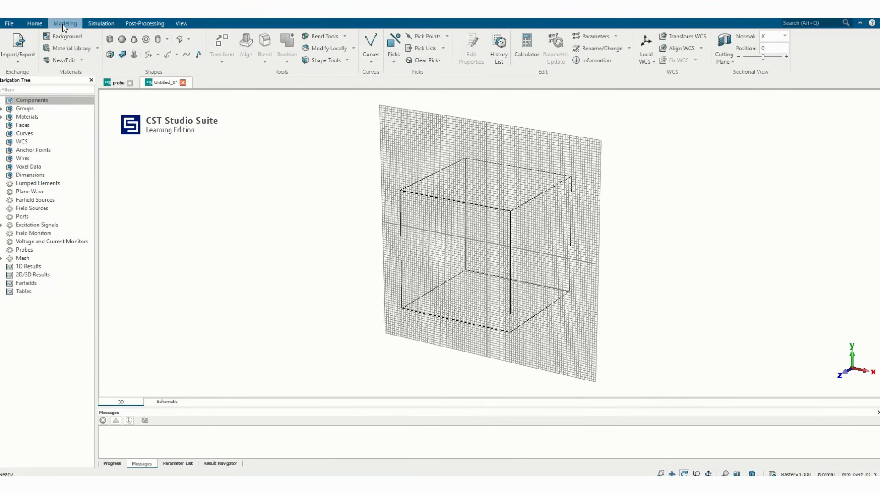
click(110, 41)
key(Escape)
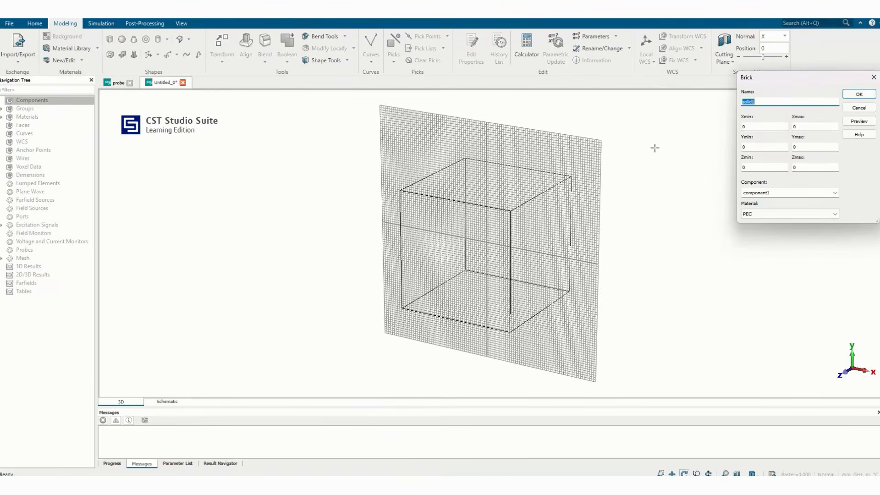
text(Diel)
key(Tab)
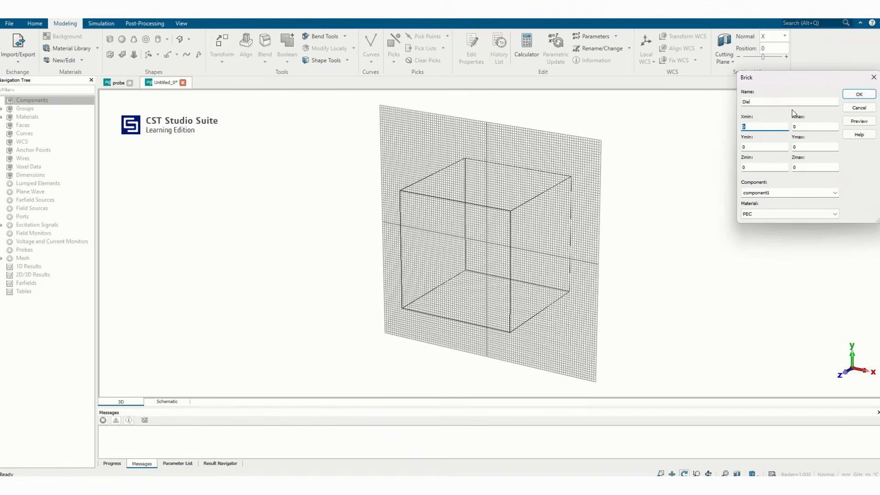
text(-d/2)
key(Tab)
text(d/2)
key(Tab)
text(d)
key(BackSpace)
text(-d/2)
key(Tab)
text(d/2)
Load Rogers RT-duroid 5880 (lossy) from the material library as the material of the Diel brick.
click(763, 215)
click(761, 228)
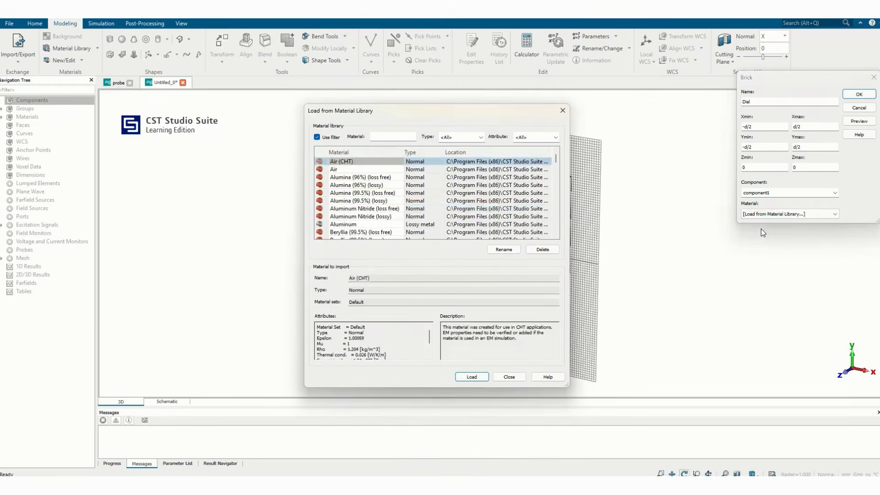
click(325, 211)
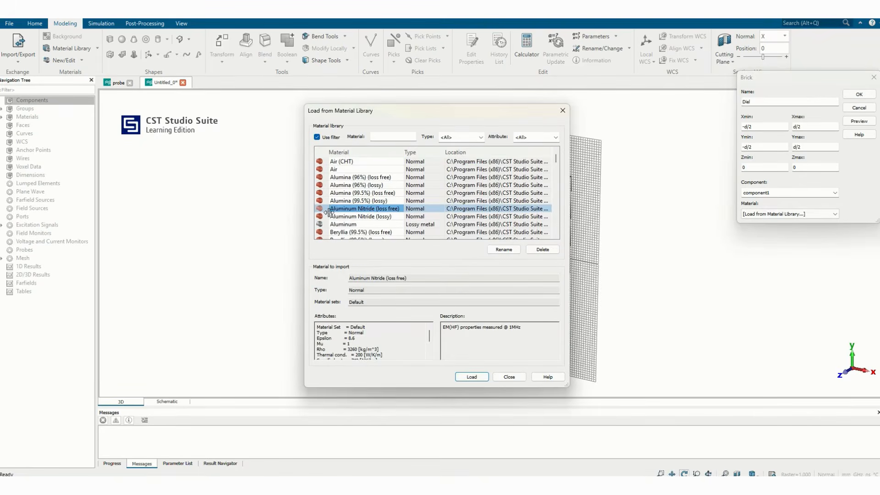
scroll(354, 215, down, 10)
click(354, 210)
key(r)
scroll(355, 208, down, 3)
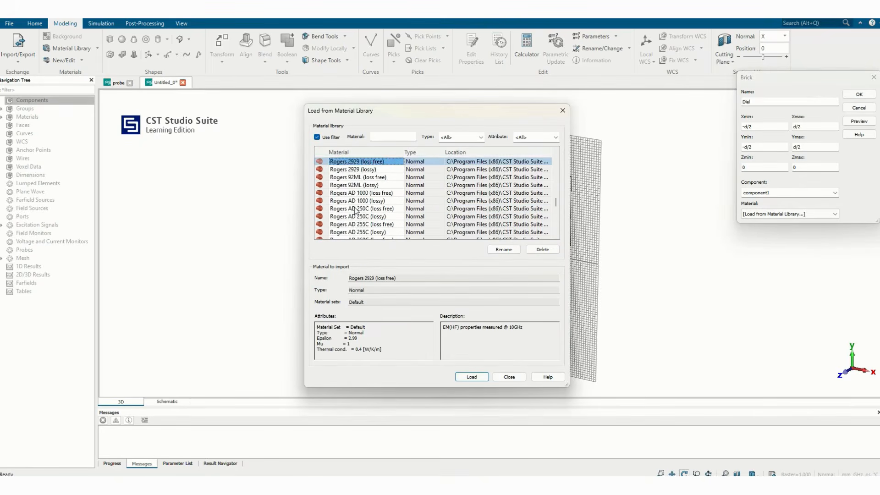
scroll(355, 210, down, 8)
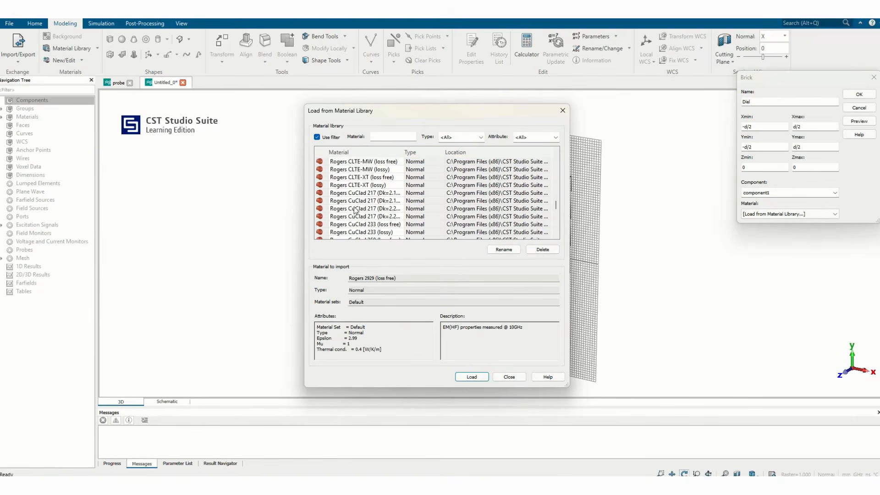
scroll(375, 218, down, 7)
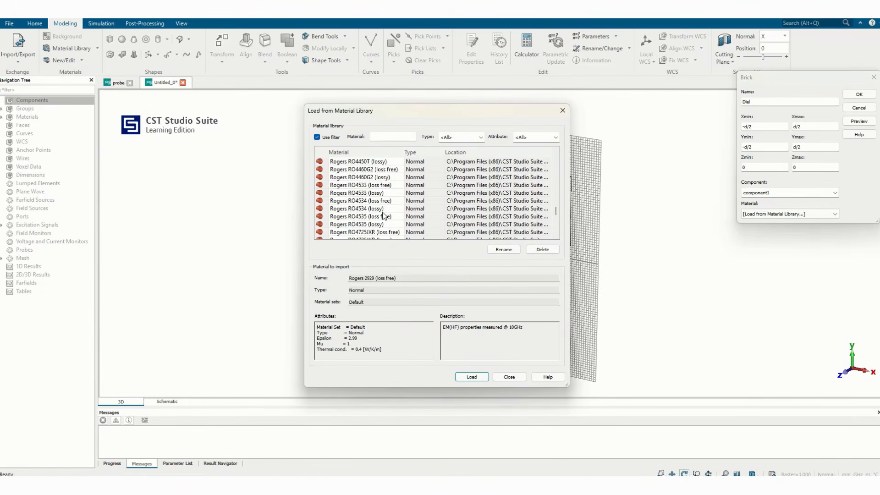
scroll(384, 215, down, 5)
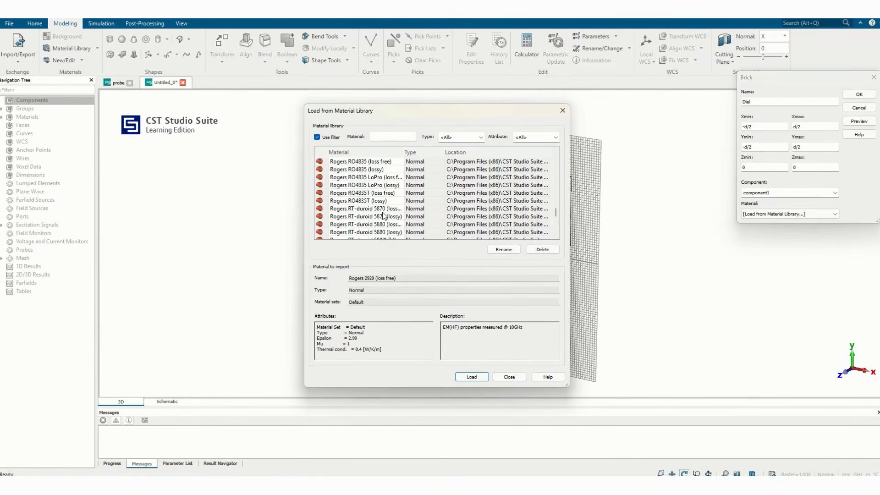
click(384, 232)
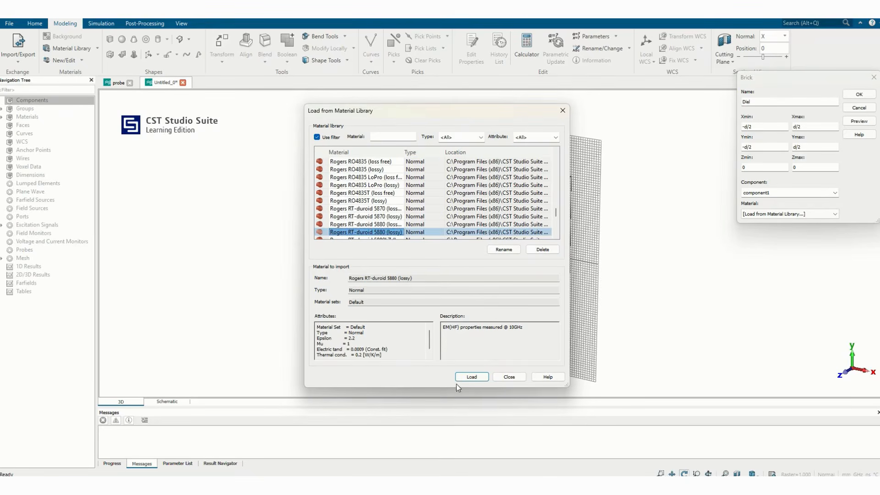
click(471, 377)
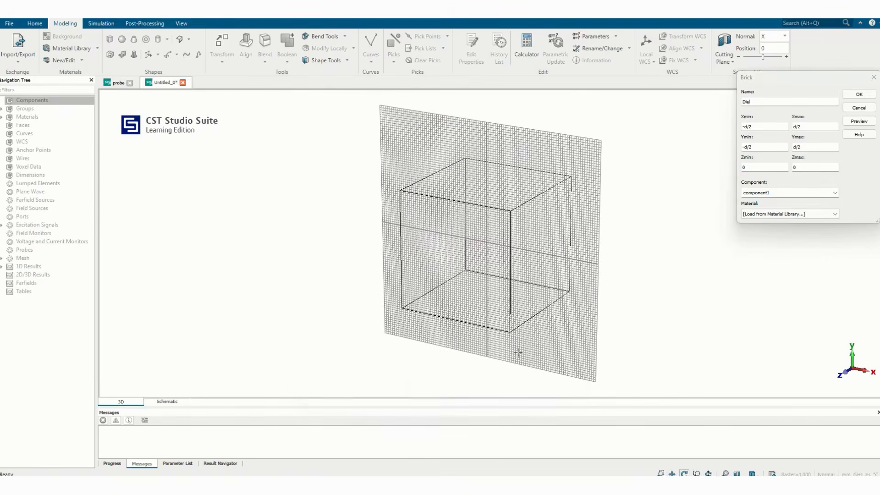
Create the Diel brick and define its missing parameter d as 75.
click(860, 94)
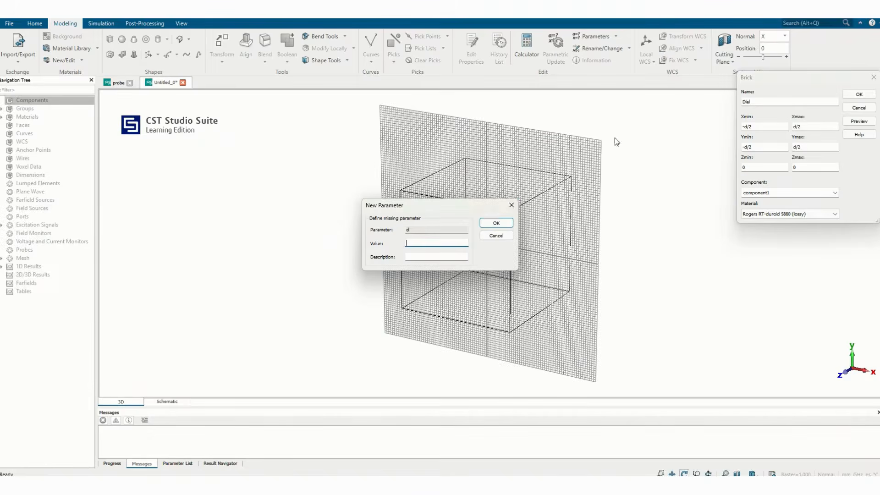
click(447, 243)
text(75)
click(493, 223)
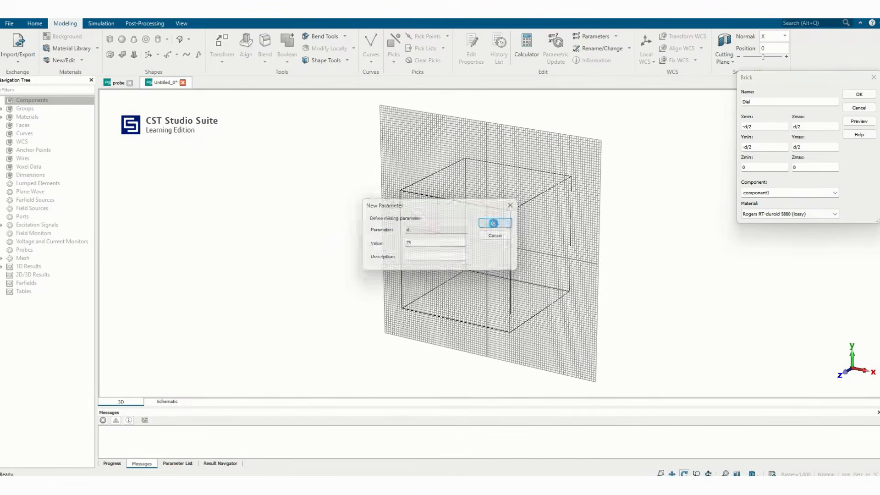
Edit the Diel brick's definition so its Zmax is h, and define the parameter h as 1.575.
drag(387, 181, 276, 187)
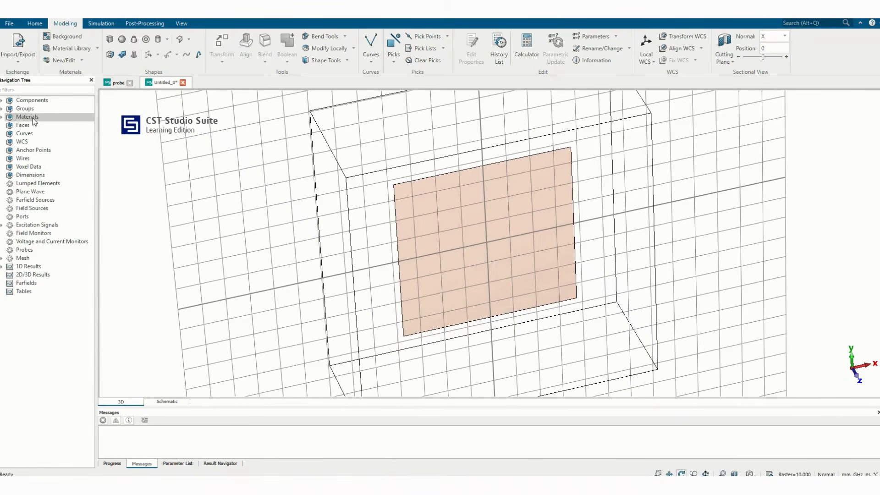
click(3, 100)
click(11, 110)
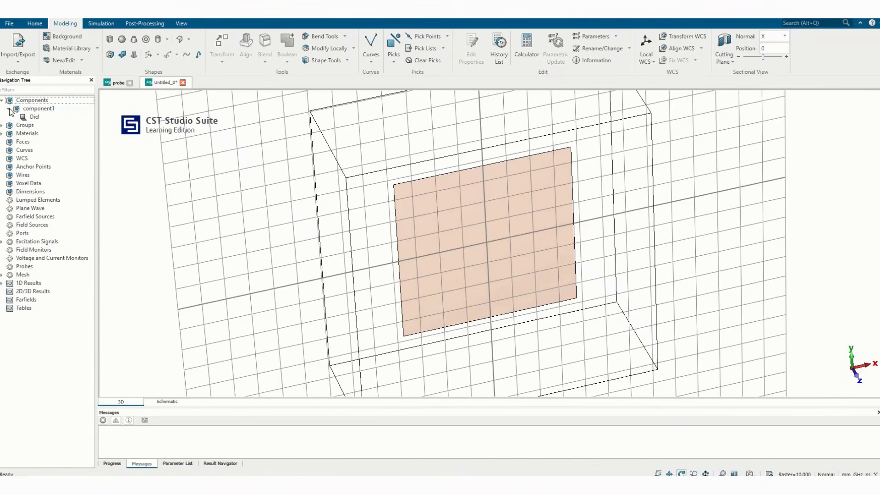
double_click(34, 116)
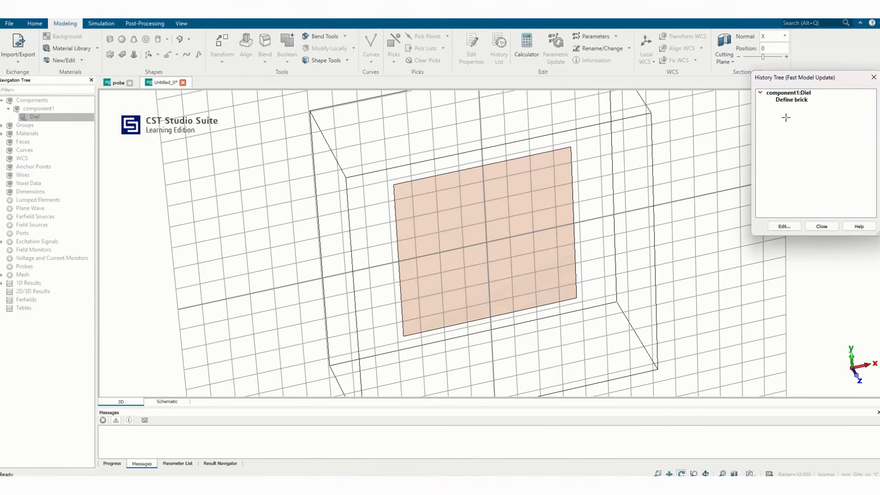
double_click(793, 100)
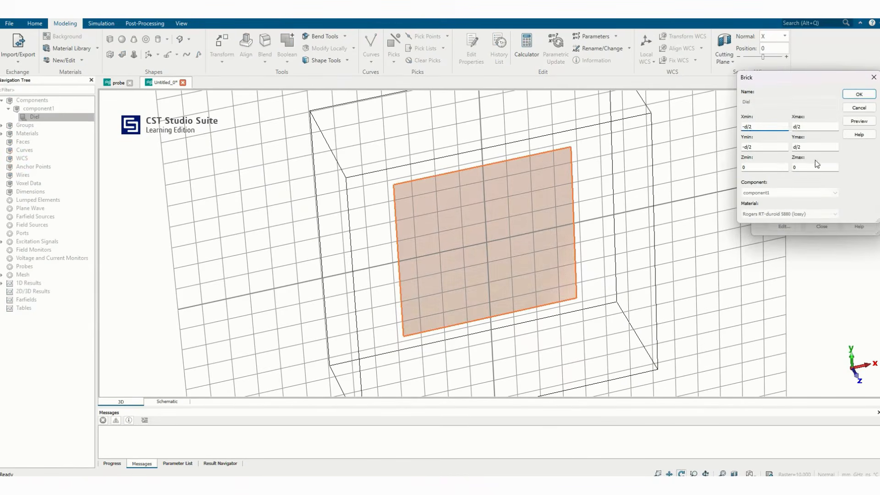
double_click(805, 167)
text(h)
click(859, 94)
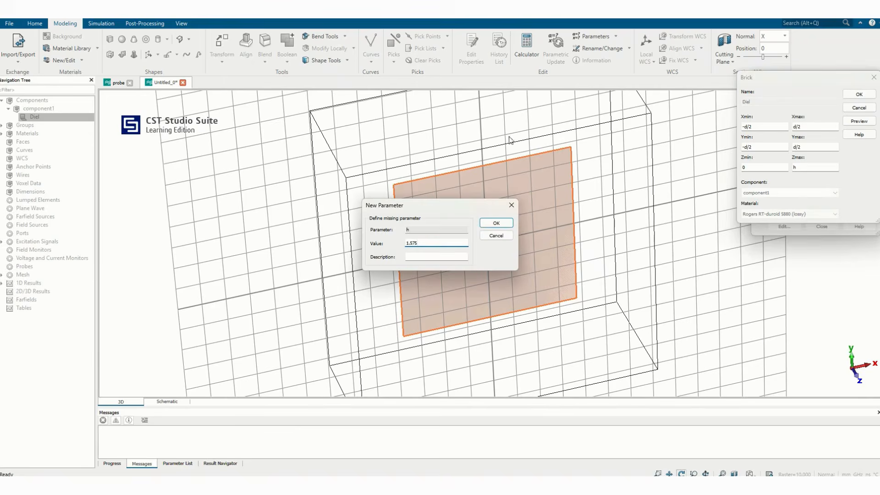
click(496, 223)
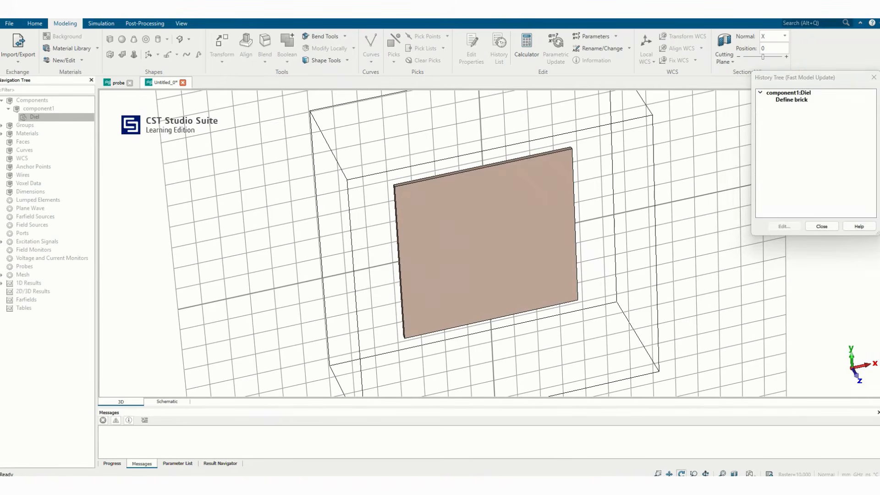
click(816, 225)
Hide the working plane grid around the substrate.
mouse_move(403, 205)
mouse_down()
mouse_move(534, 250)
mouse_move(404, 200)
mouse_up()
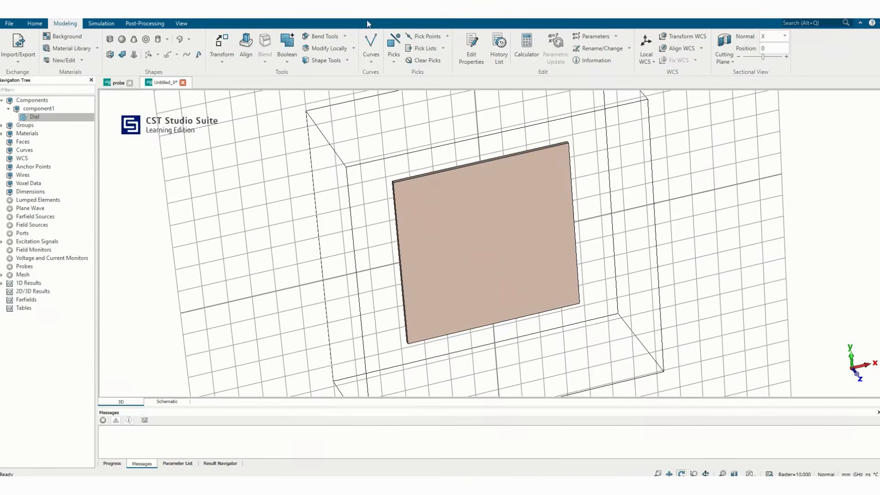
click(181, 23)
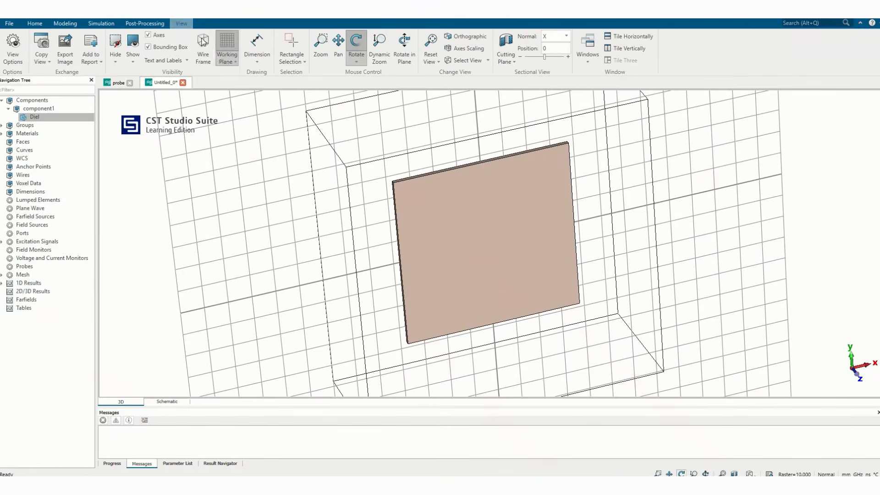
click(227, 45)
drag(269, 104, 619, 281)
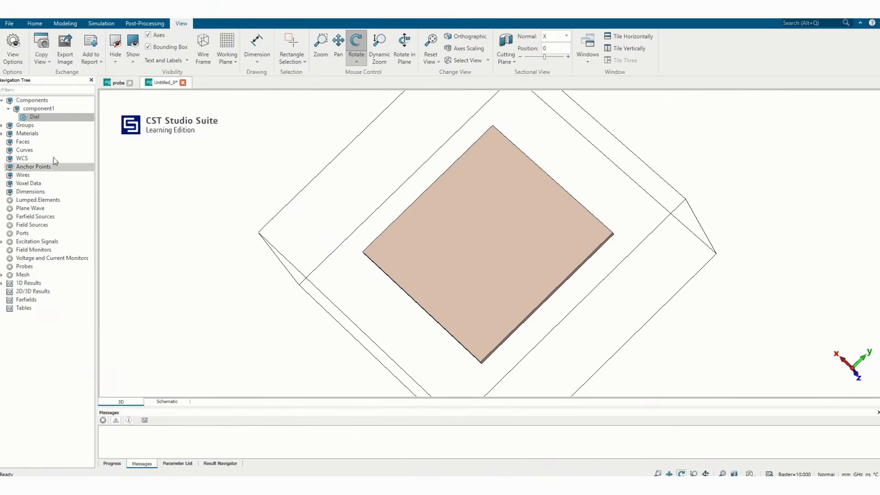
Define a new brick named gnd that spans -d/2 to d/2 in both X and Y.
click(65, 23)
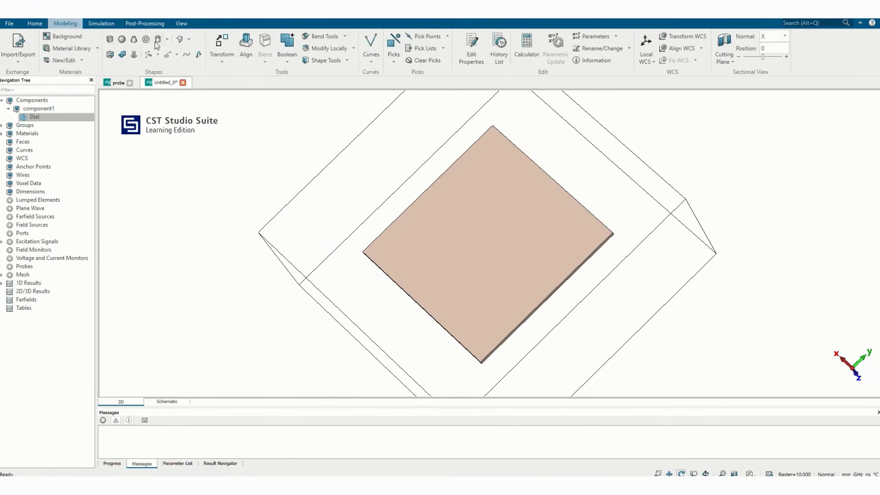
click(109, 39)
key(Escape)
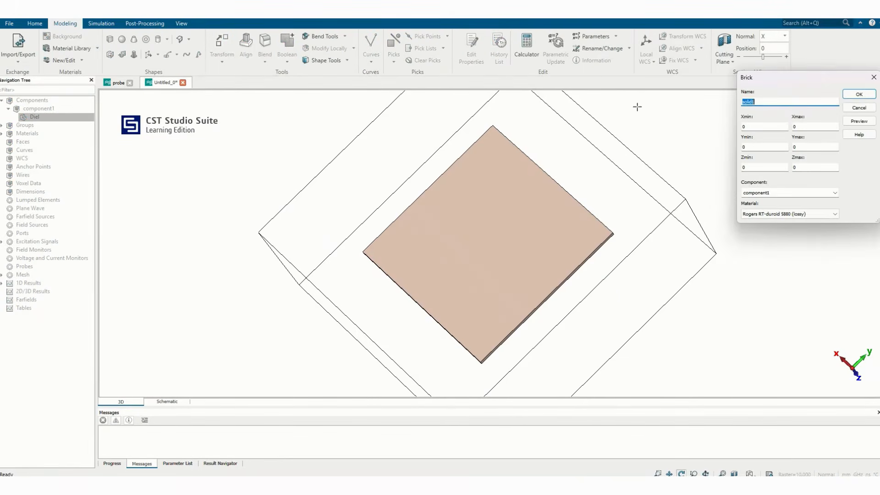
text(gnd)
key(Tab)
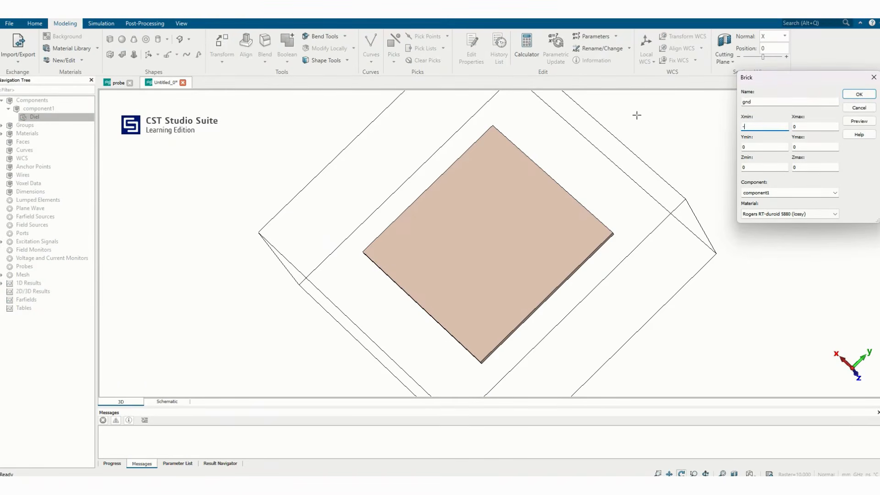
text(-d/2)
key(Tab)
text(d/2)
key(Tab)
key(Tab)
key(Tab)
Assign the PEC material to the gnd brick and create it.
click(789, 213)
click(768, 232)
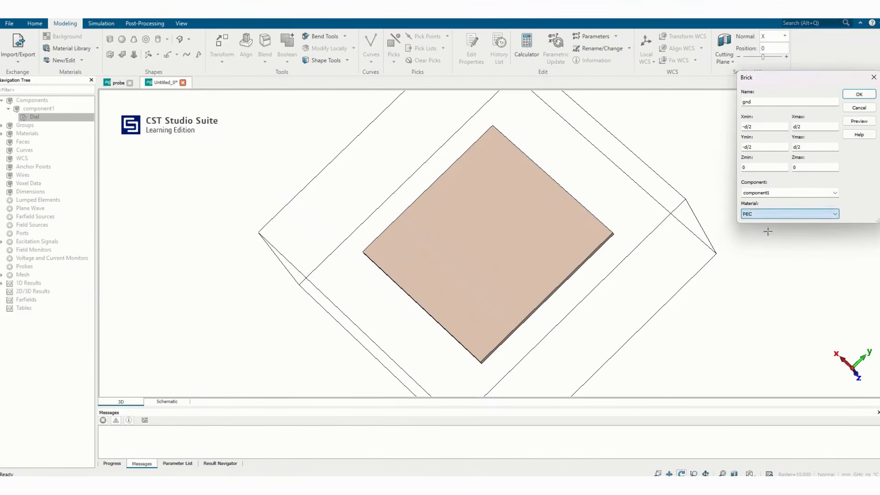
click(859, 94)
drag(665, 192, 519, 249)
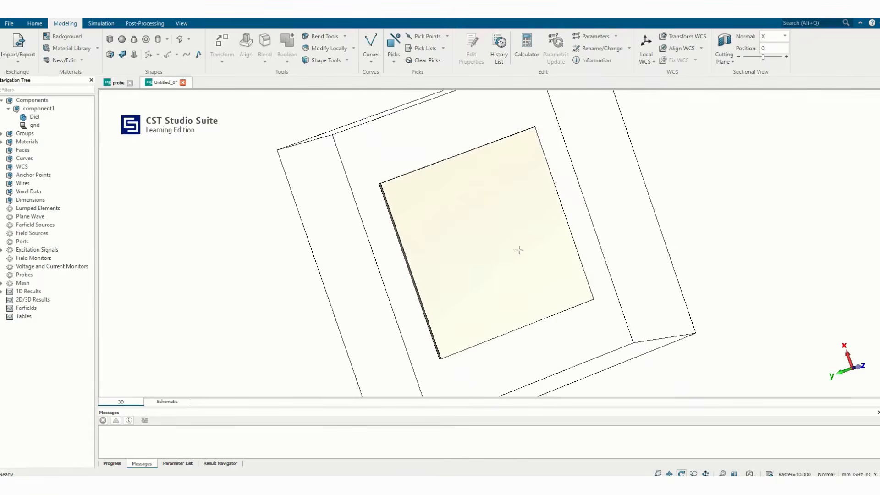
Define a PEC brick named patch spanning -l/2 to l/2 in X and Y, and h to h+.035 in Z.
click(110, 38)
key(Escape)
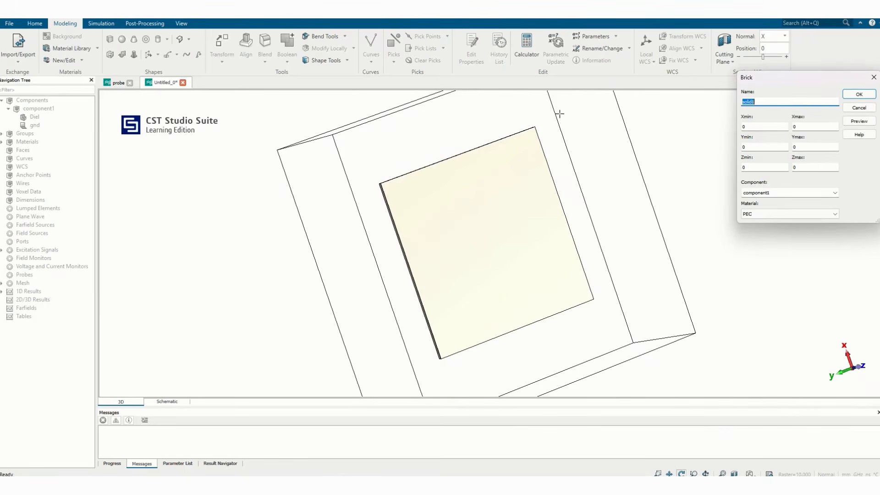
text(patch)
key(Tab)
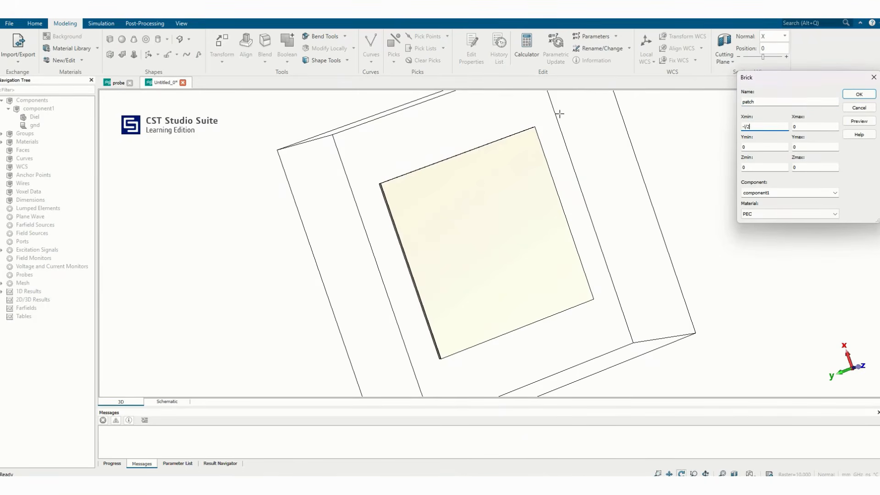
key(Tab)
text(l/2)
key(Tab)
text(-l/2)
key(Tab)
text(l/2)
key(Tab)
key(Tab)
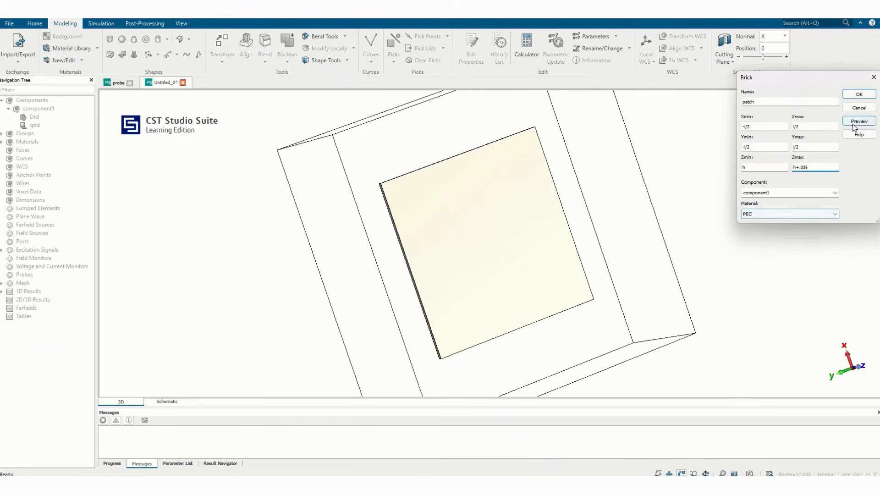
Create the patch brick and define its missing parameter l as 62.87.
click(860, 94)
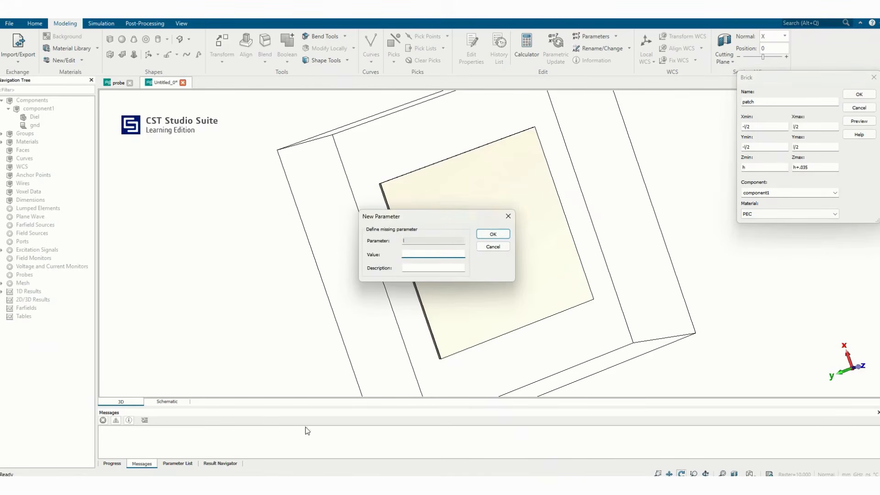
click(293, 486)
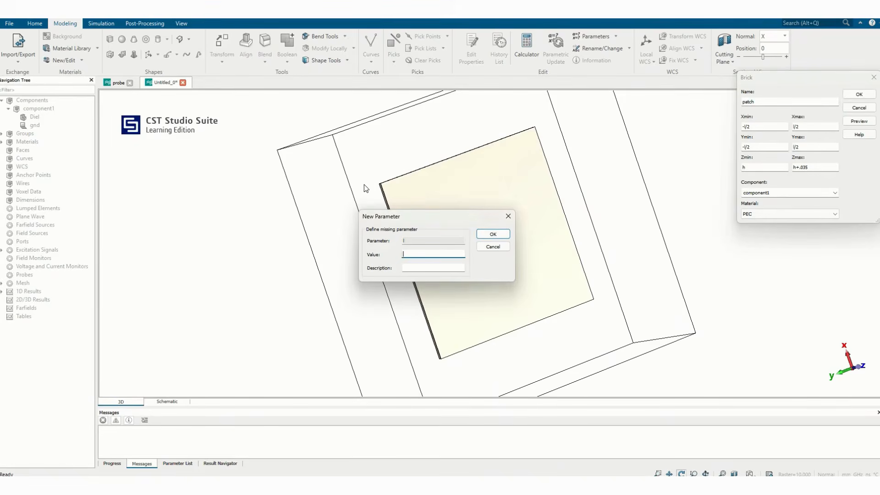
text(62.87)
click(504, 234)
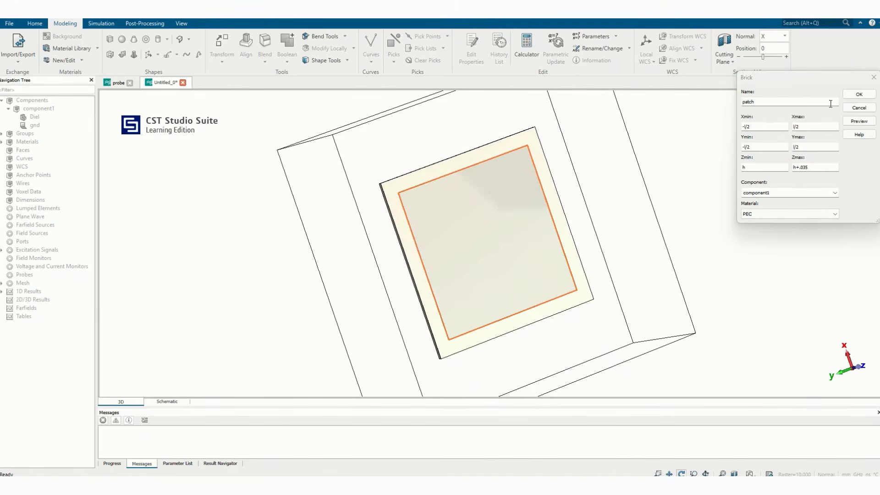
click(859, 94)
drag(859, 94, 320, 359)
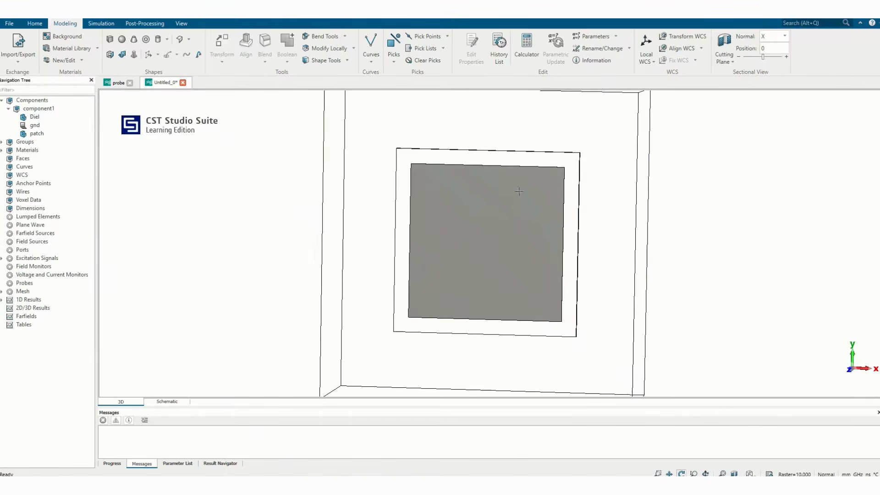
drag(489, 256, 508, 218)
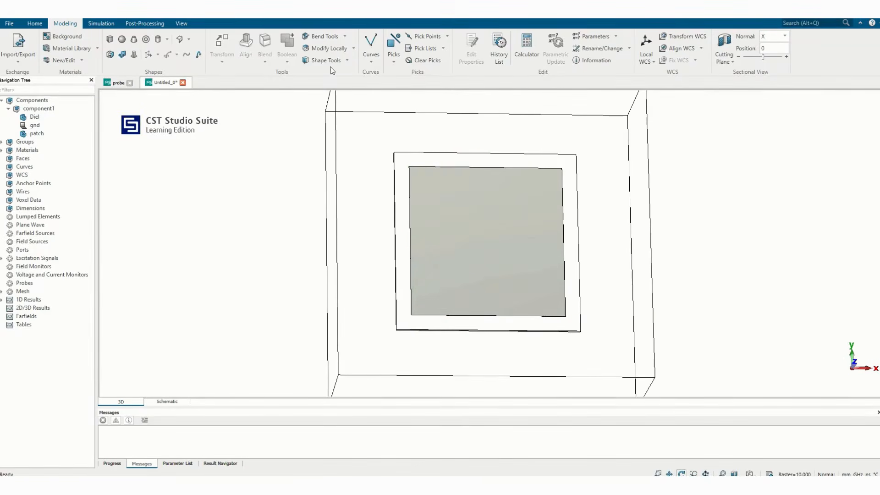
Draw a closed triangular polygon curve at the patch's +X/+Y corner through about (32, 32), (22, 32) and (32, 24).
click(371, 59)
click(383, 82)
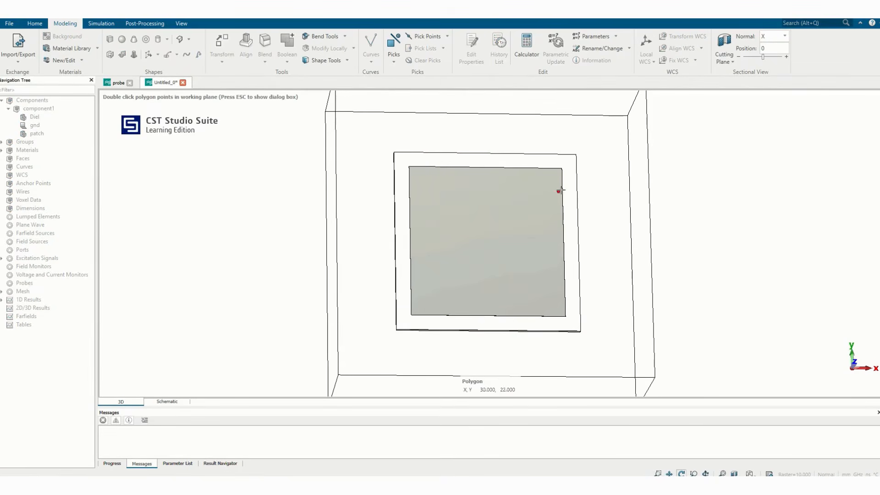
double_click(563, 168)
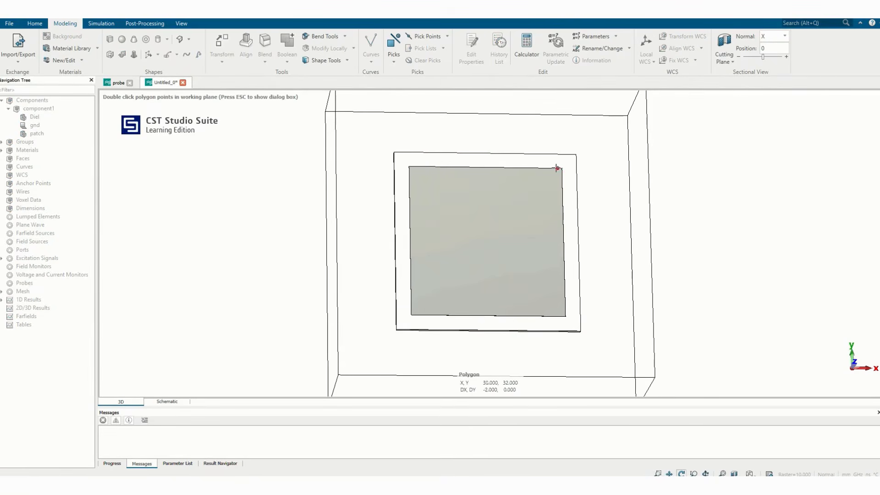
double_click(539, 168)
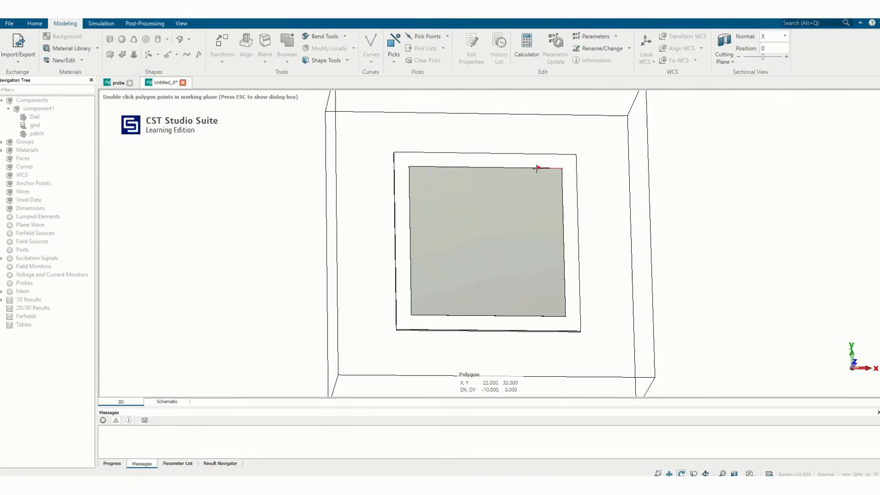
double_click(563, 185)
double_click(563, 168)
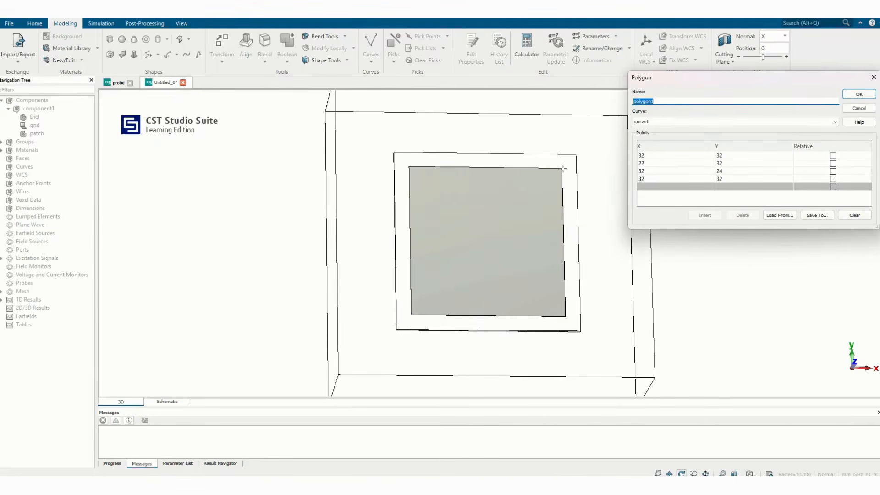
Set the polygon's first point to l/2 in both X and Y.
click(663, 155)
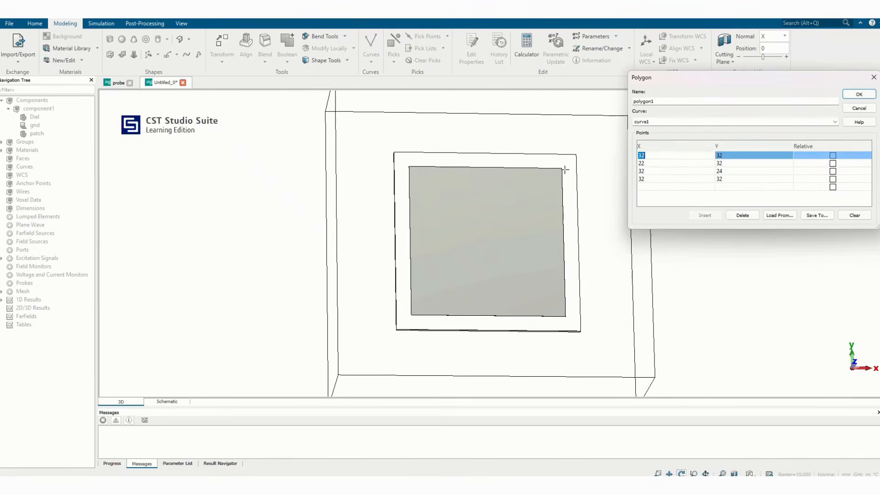
key(BackSpace)
text(l/2)
key(Tab)
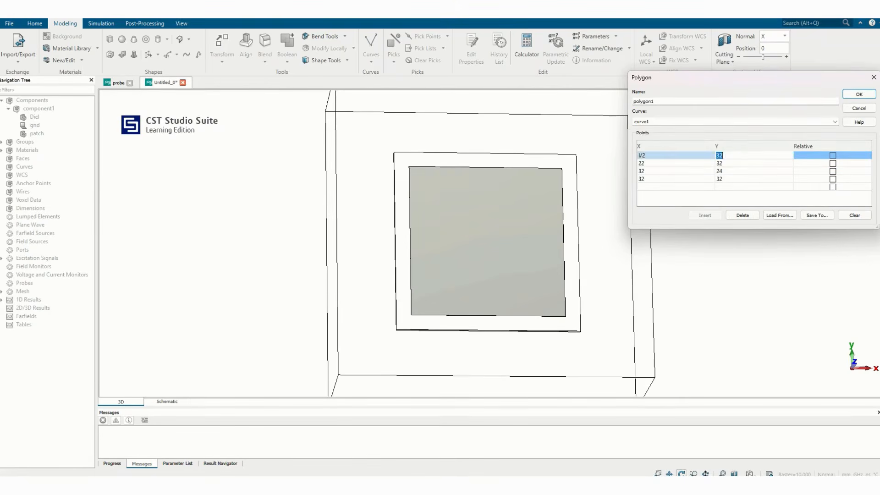
key(BackSpace)
Set the second polygon point's X to l/2-cut and define the missing parameter cut as 6.1.
click(648, 164)
text(l)
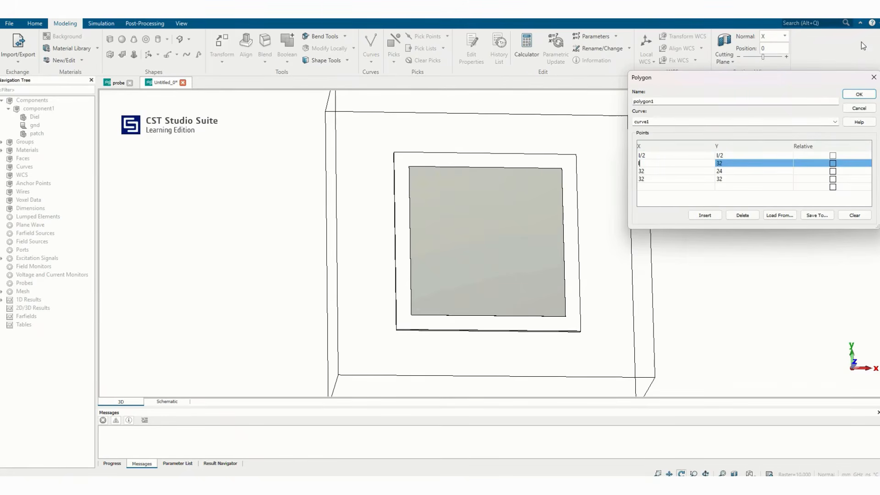
text(/2-cut)
key(Return)
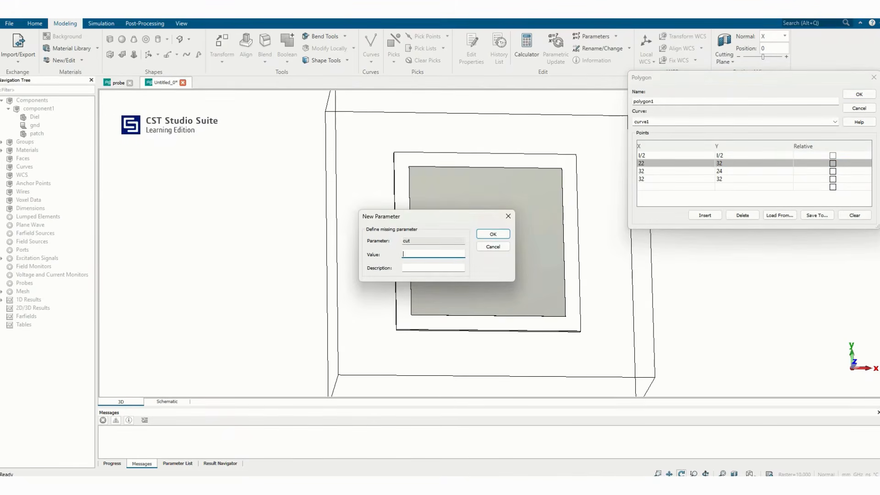
key(alt+Tab)
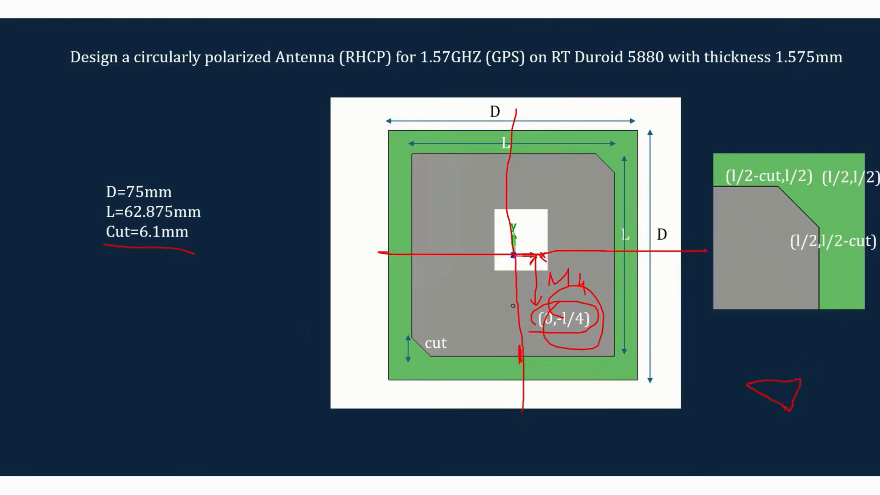
key(alt+Tab)
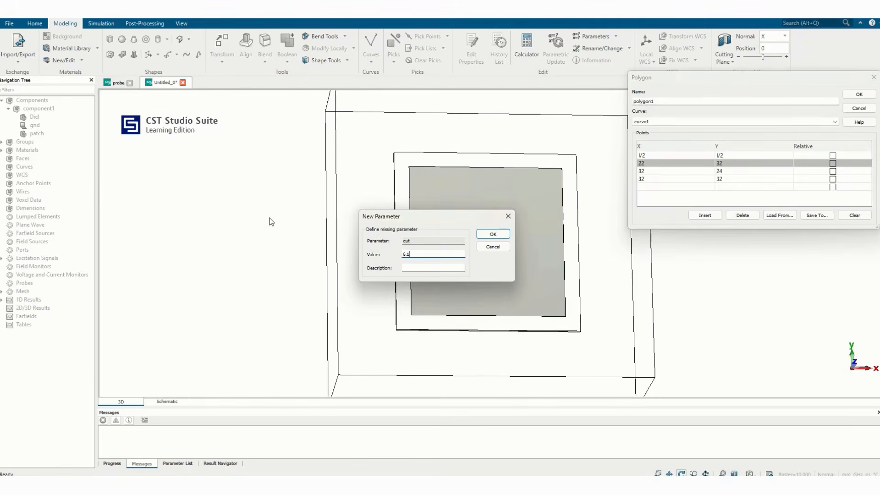
key(Return)
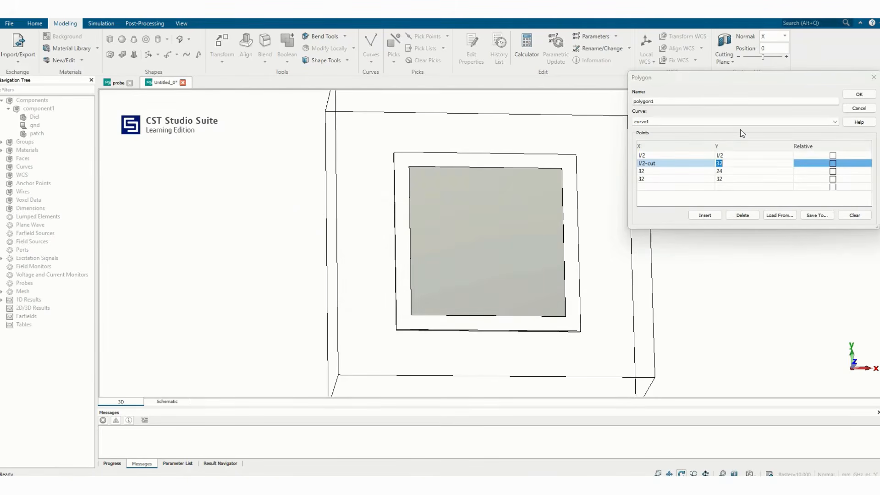
Set the second polygon point's Y to l/2 and the third point to X l/2, Y l/2-cut.
click(727, 164)
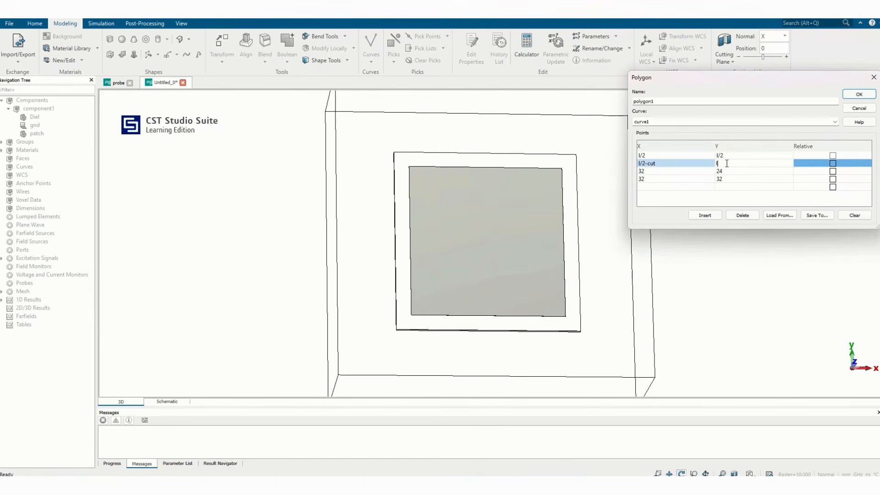
key(Return)
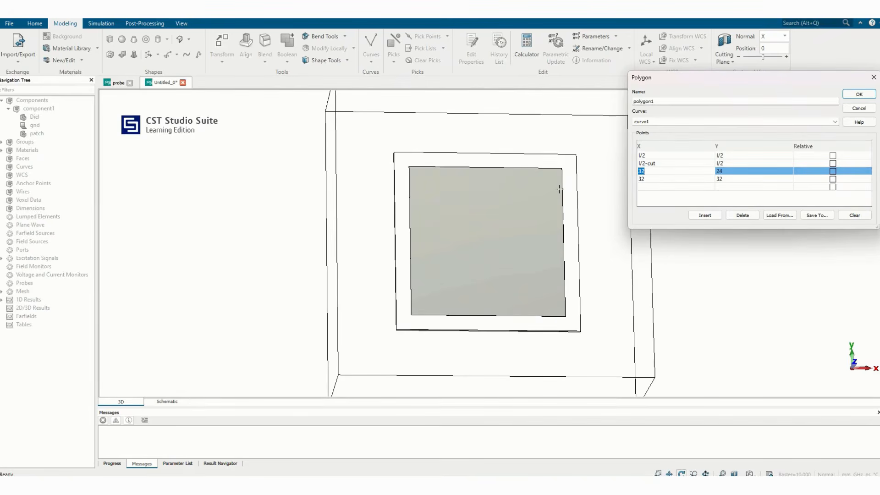
text(l/2)
key(Tab)
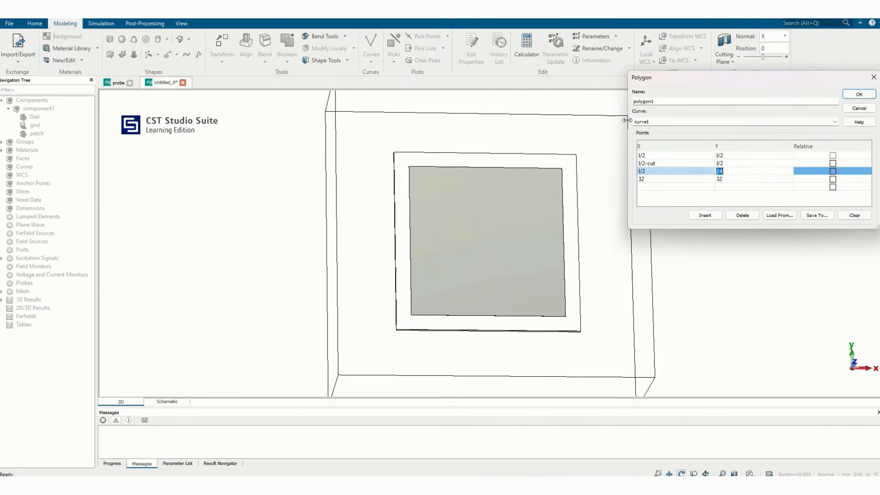
key(BackSpace)
Set the closing polygon point to l/2 in X and Y and create the curve.
click(651, 179)
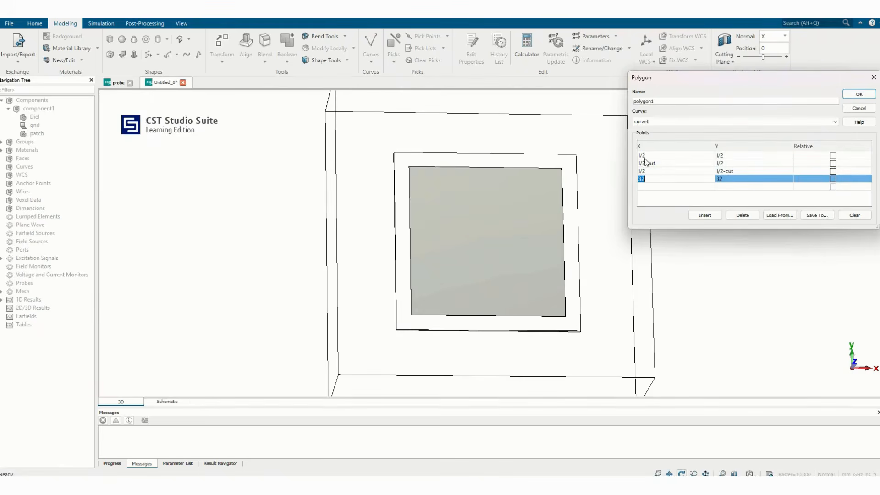
text(l/2)
key(Tab)
text(l/2)
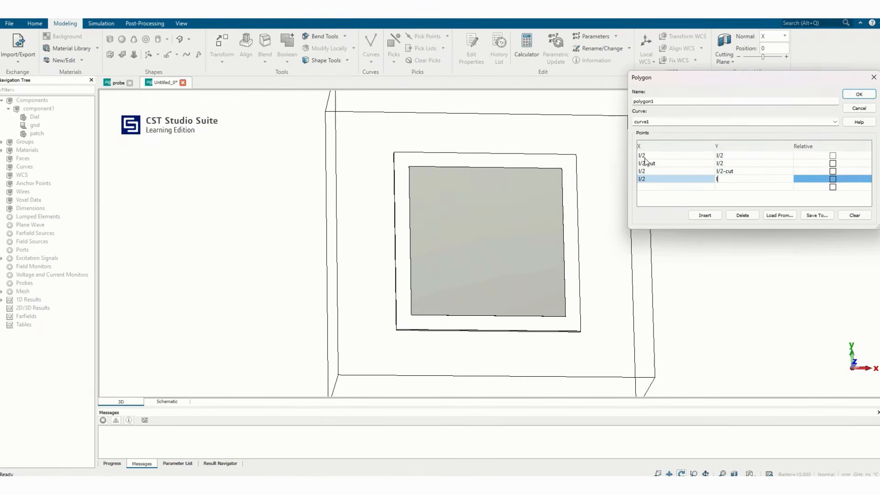
click(860, 96)
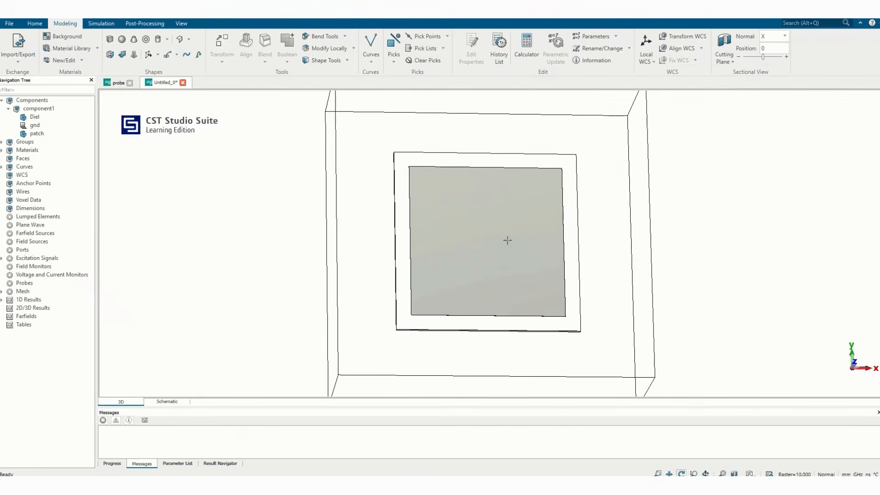
Translate curve1 by h in Z to bring the triangle up to the patch level.
drag(413, 212, 740, 163)
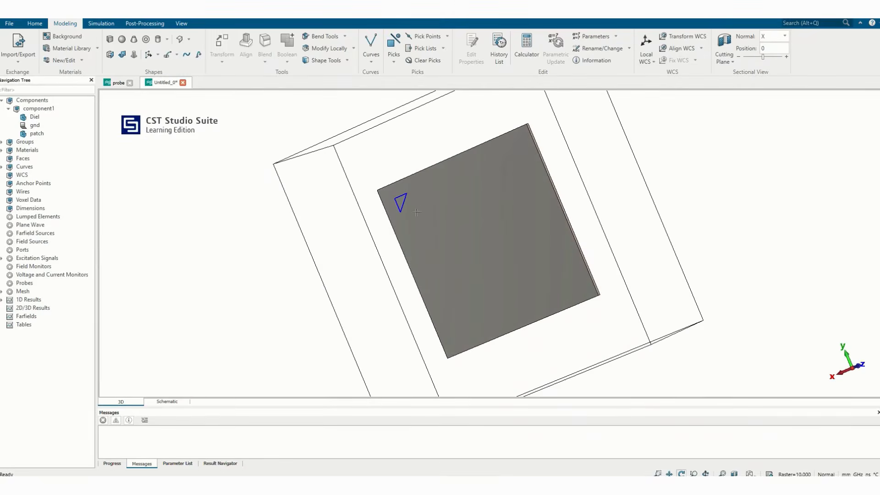
drag(418, 203, 438, 197)
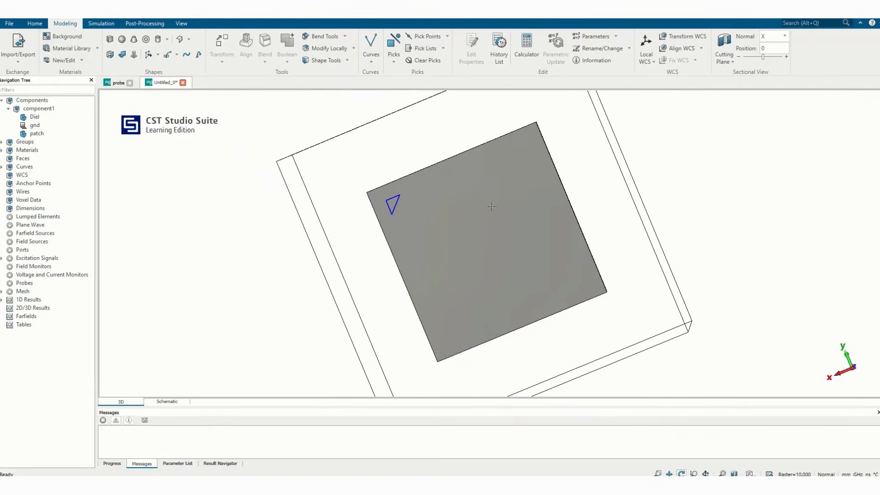
drag(492, 207, 456, 243)
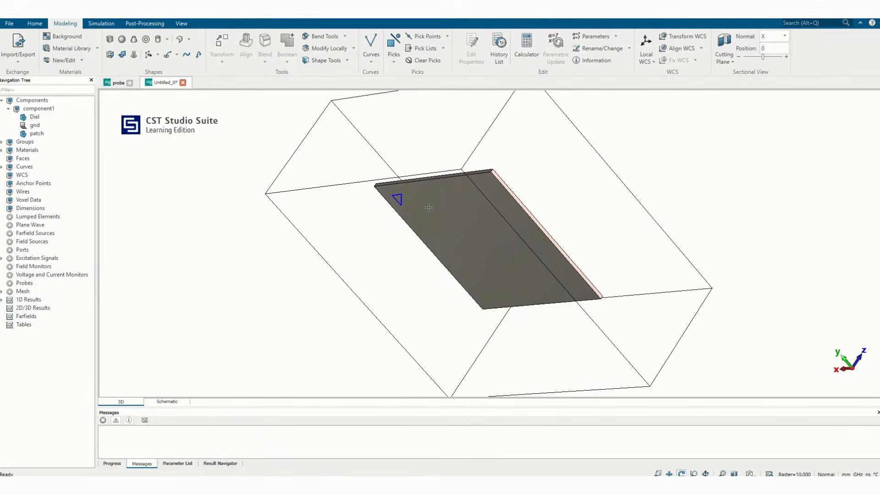
drag(453, 187, 568, 160)
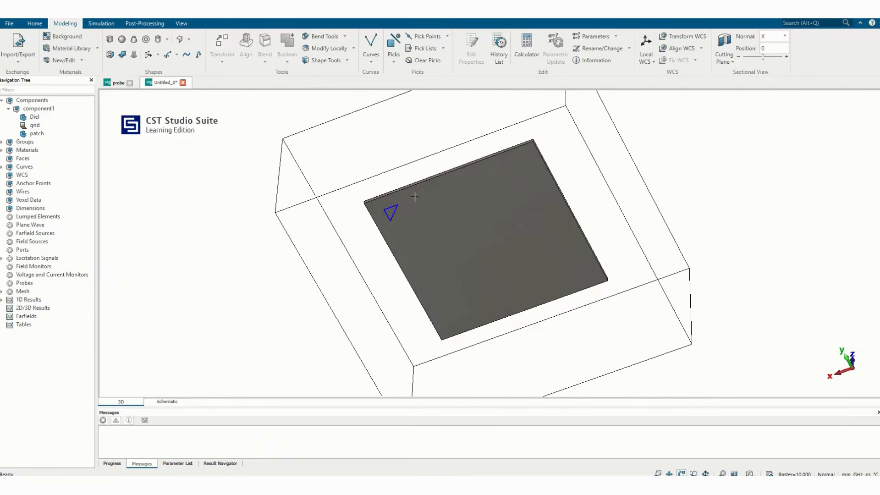
drag(415, 196, 304, 351)
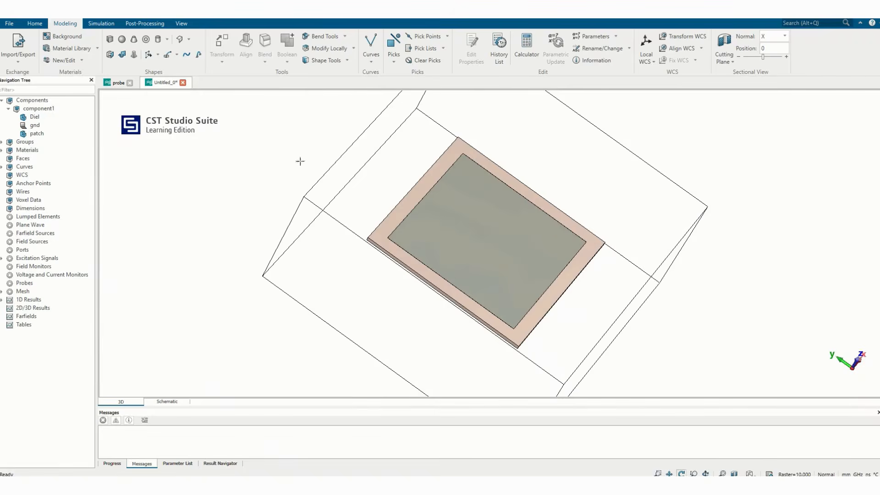
click(2, 167)
click(32, 176)
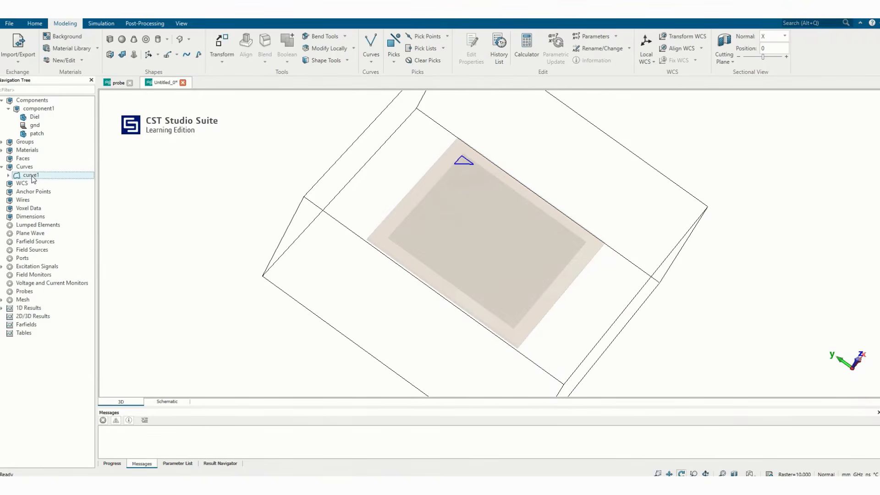
right_click(31, 177)
click(60, 213)
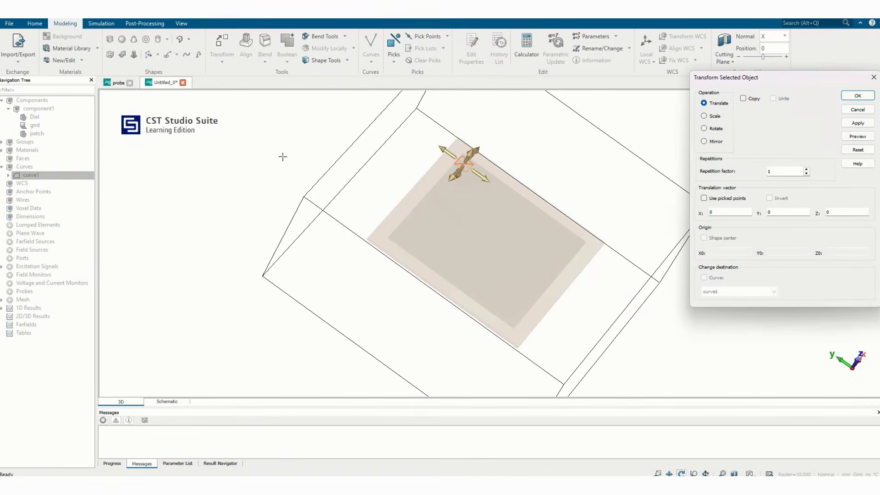
double_click(834, 216)
text(h)
click(857, 96)
Extrude the triangular polygon1 profile into a PEC solid named trunc with a thickness of 0.035.
drag(552, 183, 254, 239)
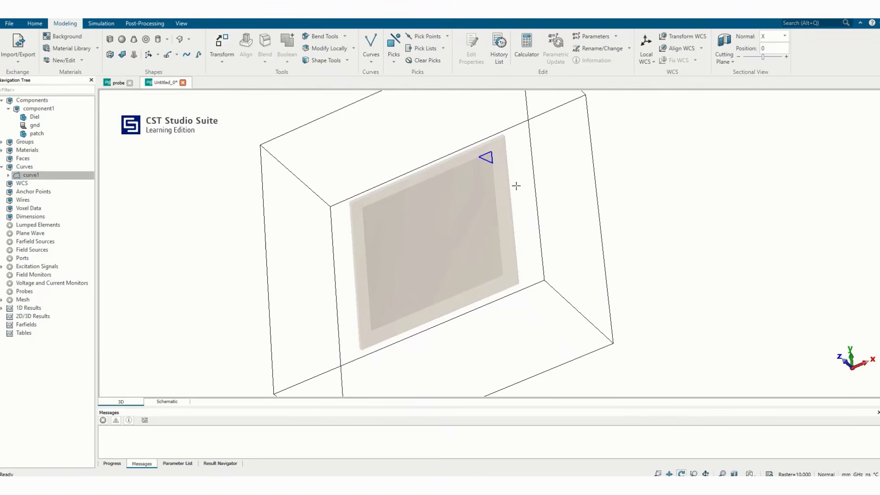
drag(466, 191, 537, 201)
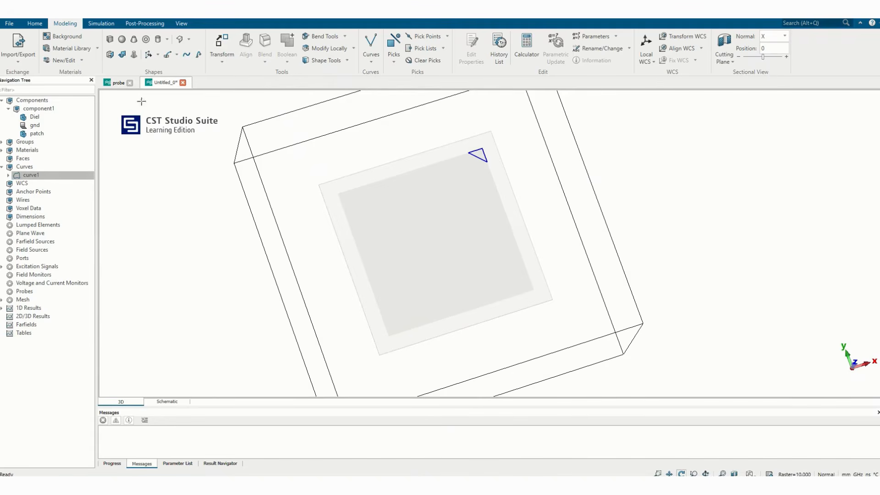
click(148, 55)
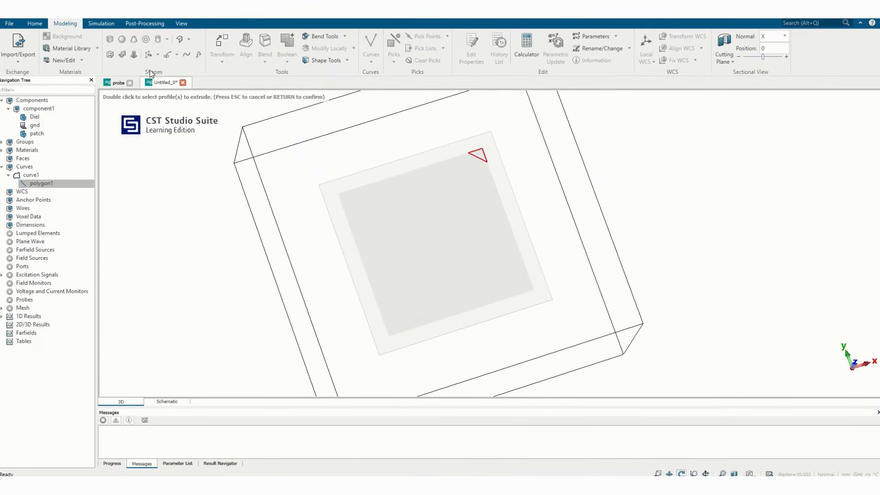
key(Escape)
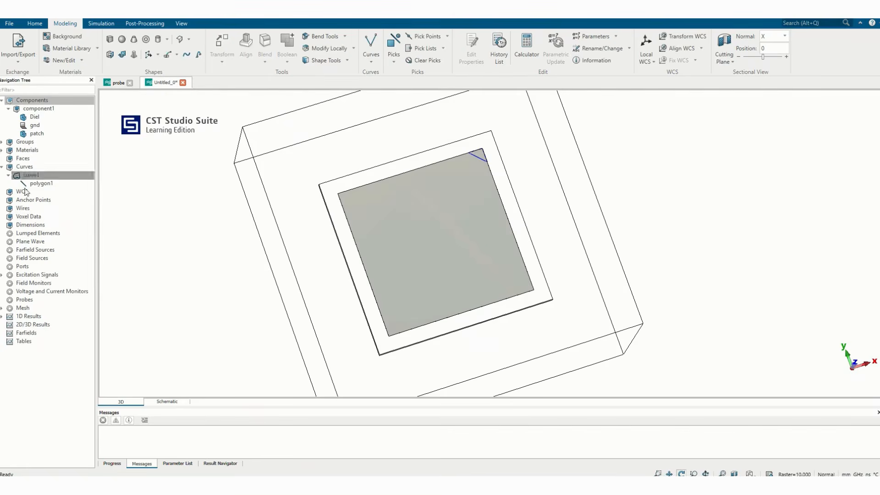
click(33, 183)
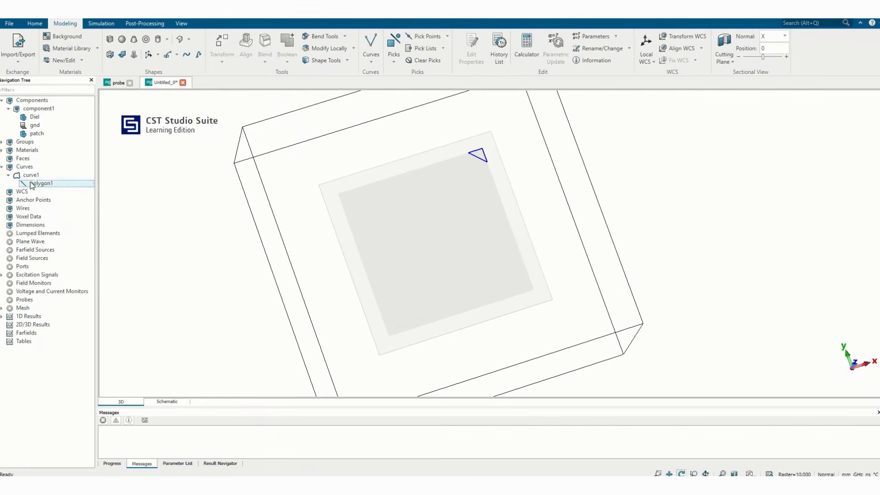
click(149, 56)
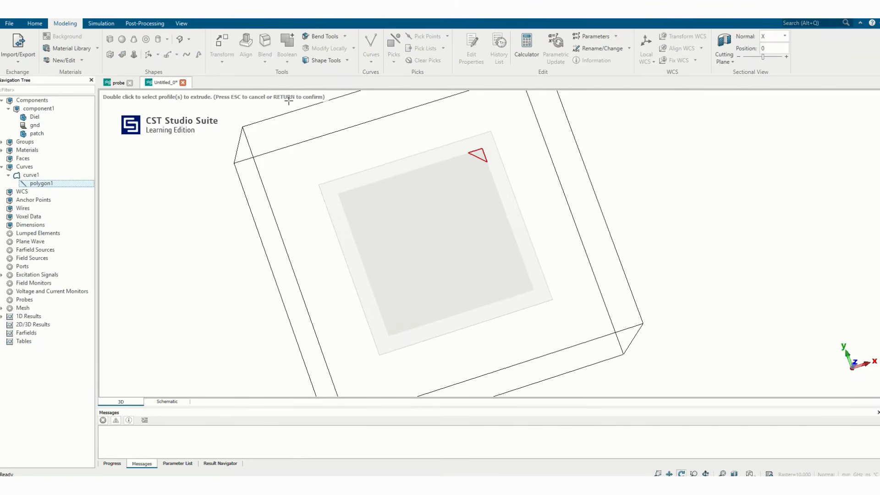
key(Return)
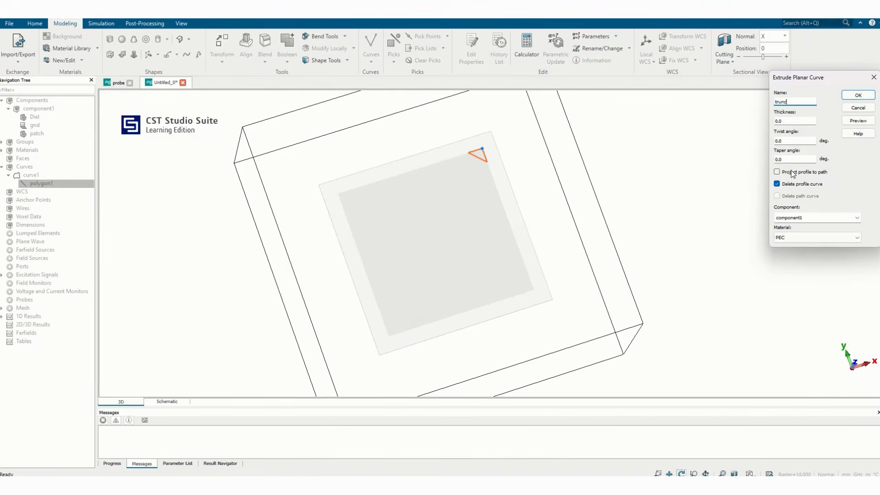
click(789, 121)
text(35)
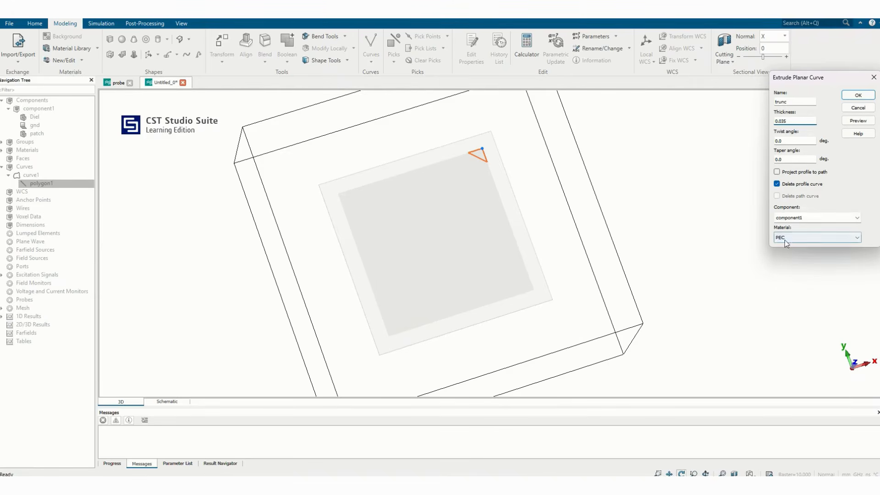
click(859, 96)
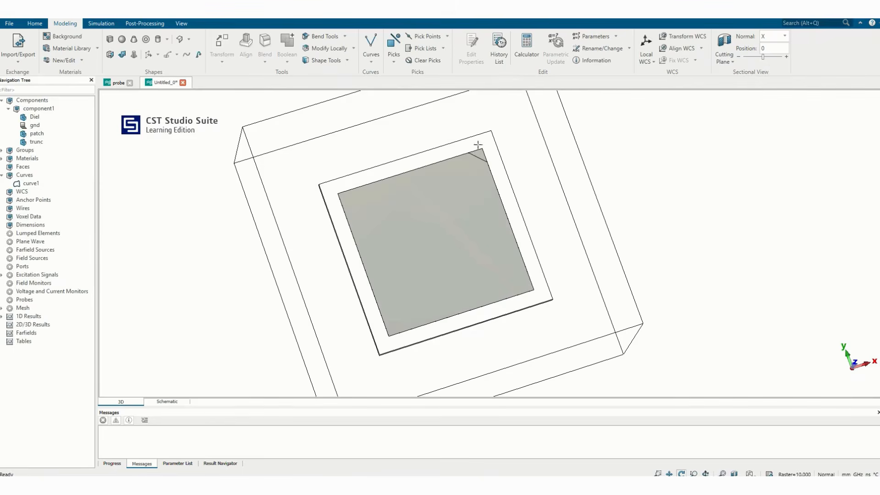
scroll(487, 173, up, 5)
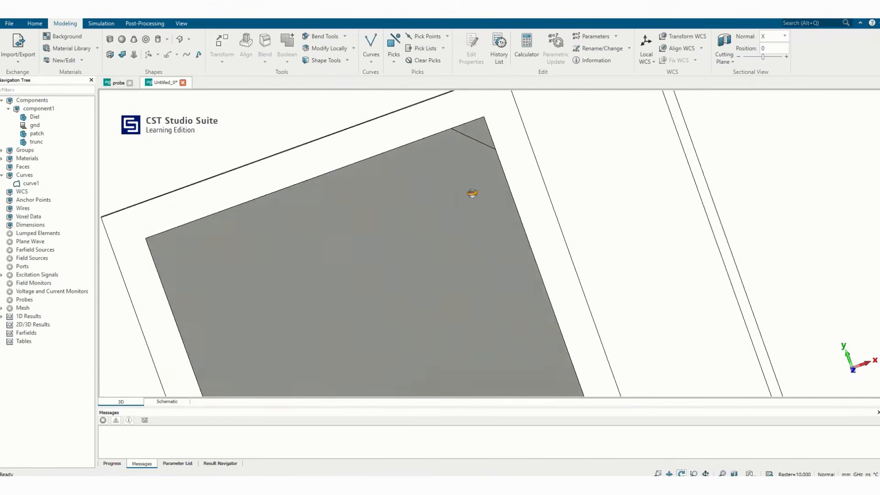
scroll(449, 139, down, 6)
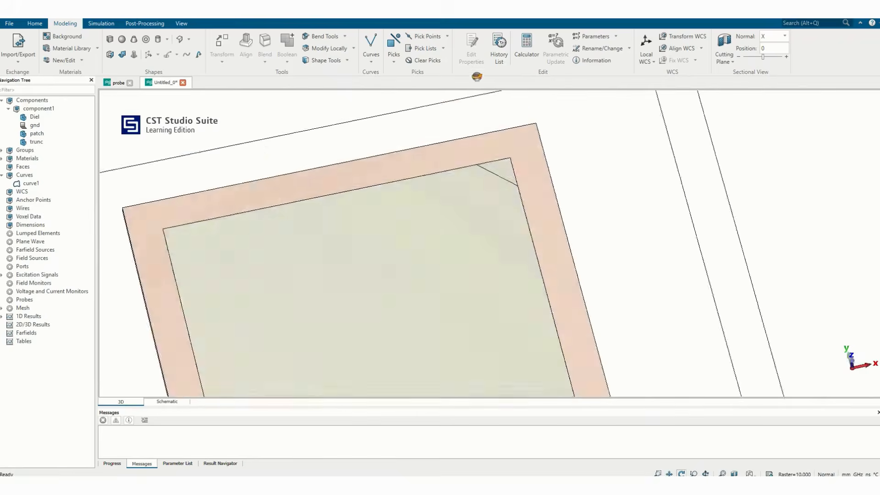
Set up a Mirror transform for the trunc solid that makes a copy.
drag(548, 233, 497, 271)
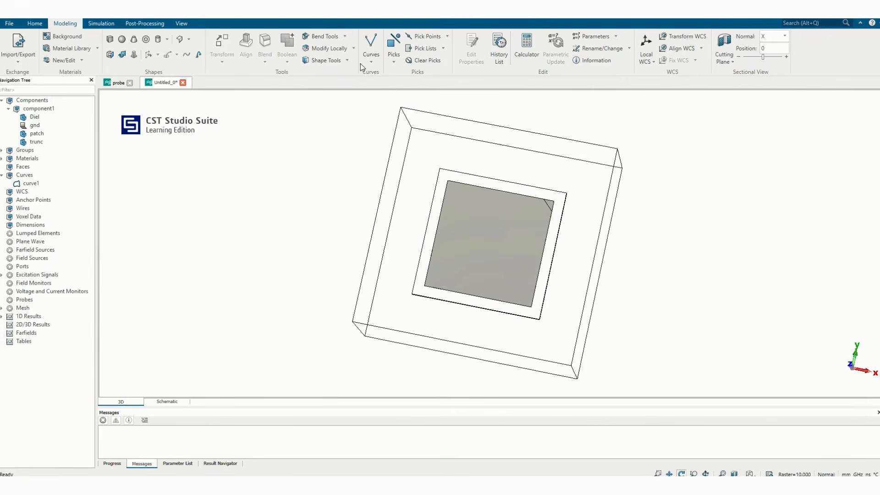
click(79, 128)
click(41, 142)
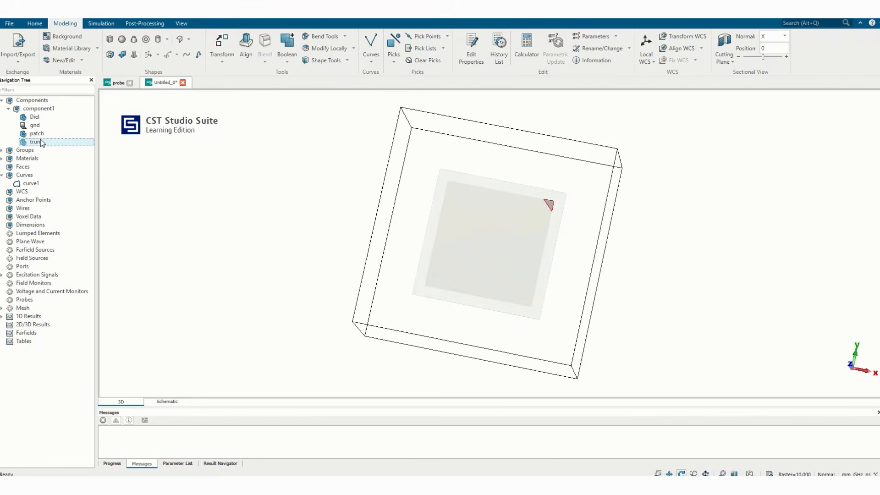
drag(42, 143, 43, 146)
right_click(43, 146)
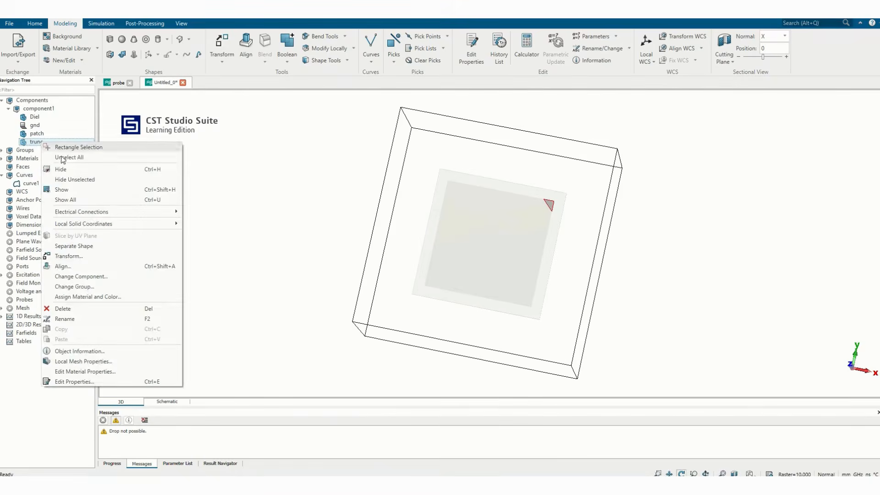
click(103, 255)
click(713, 138)
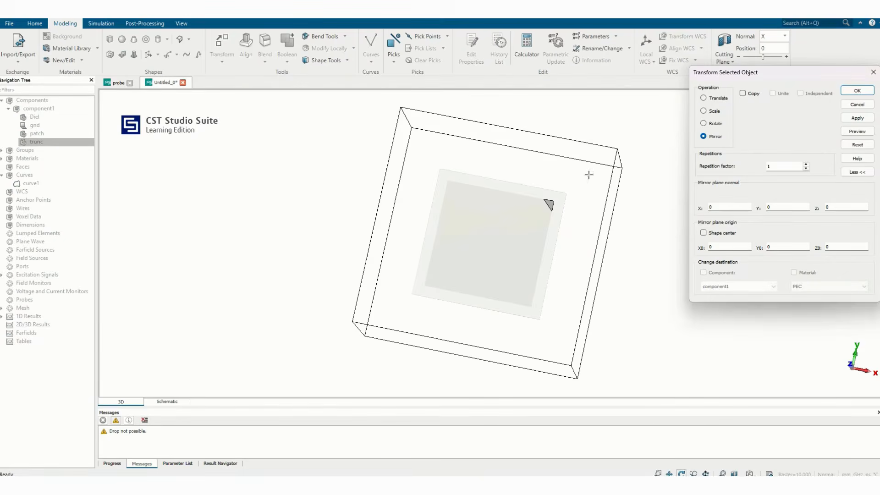
click(745, 95)
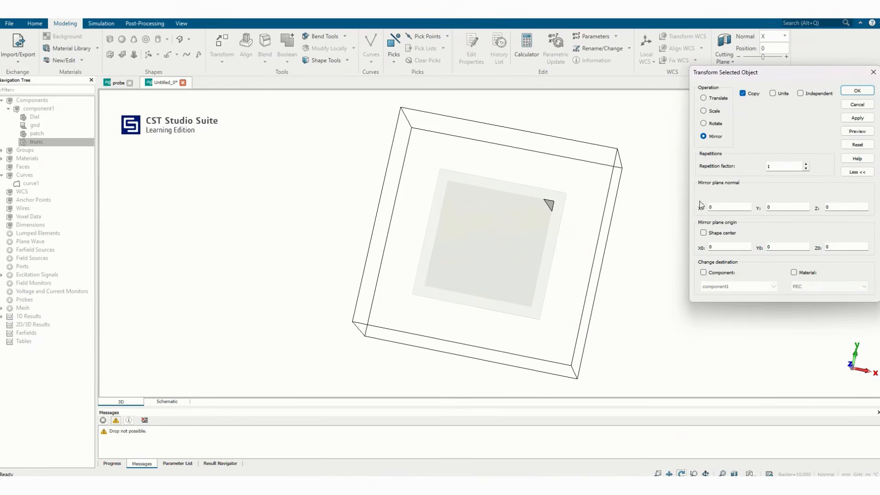
Set the mirror plane normal to X 1, Y 1 and create the trunc copy at the diagonally opposite patch corner.
click(716, 209)
text(1)
click(777, 208)
text(1)
click(857, 131)
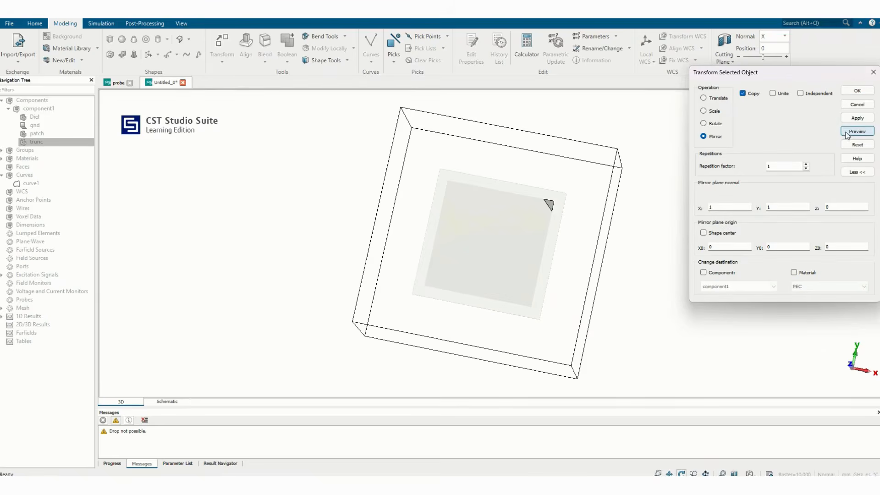
drag(573, 292, 582, 325)
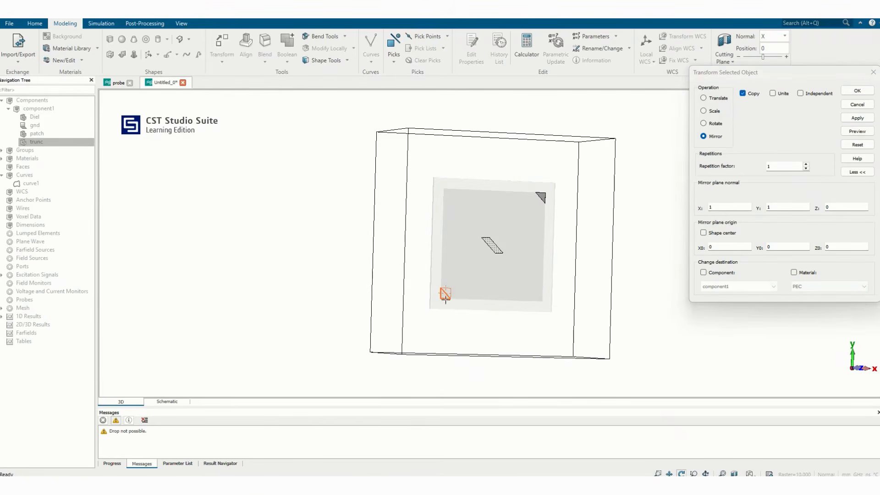
click(846, 91)
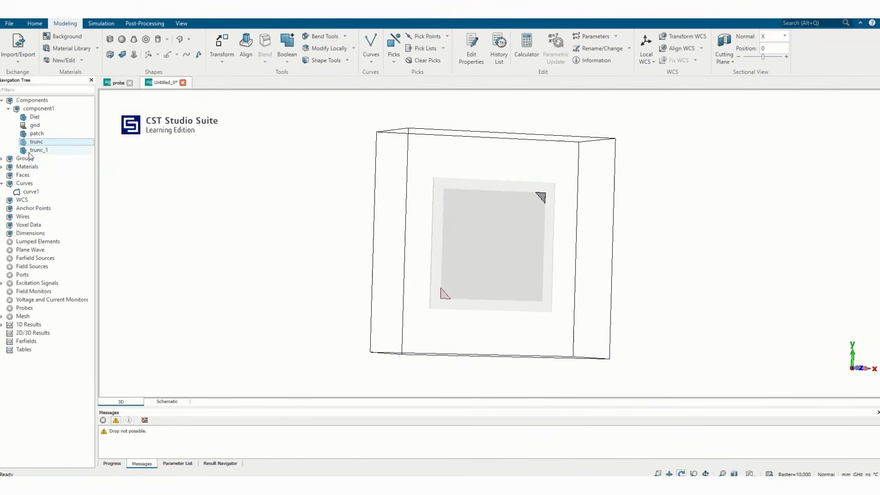
click(47, 150)
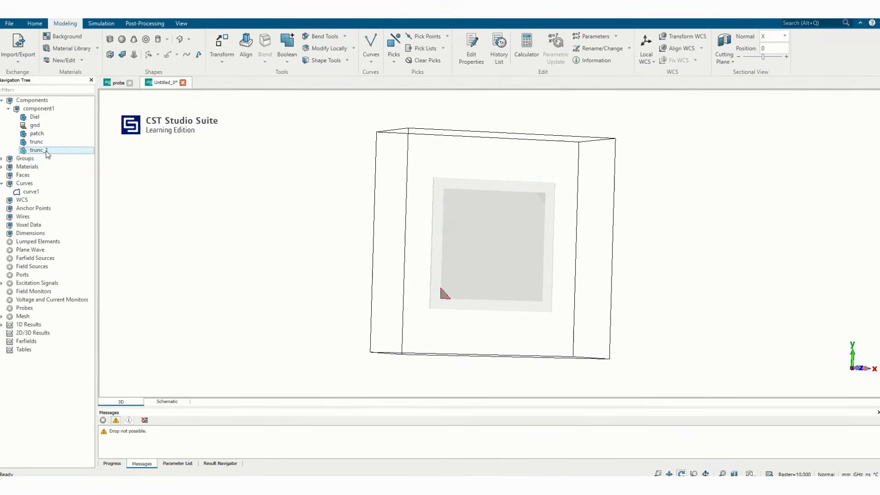
click(49, 133)
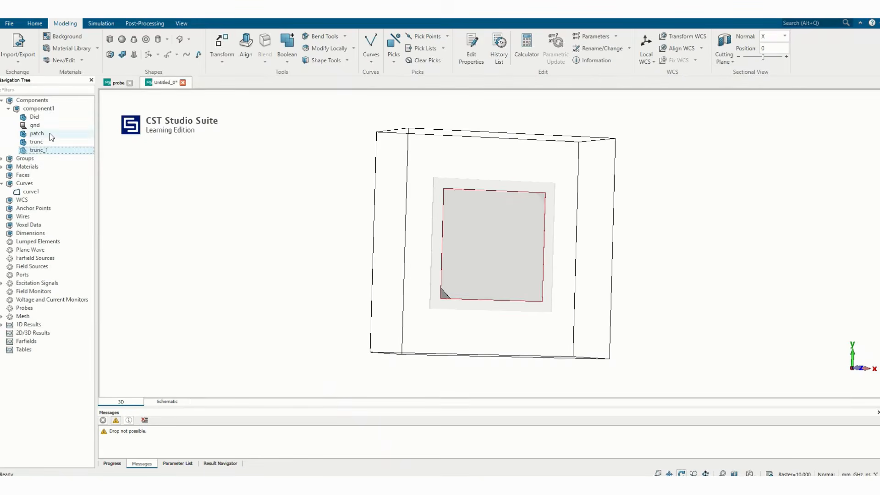
key(minus)
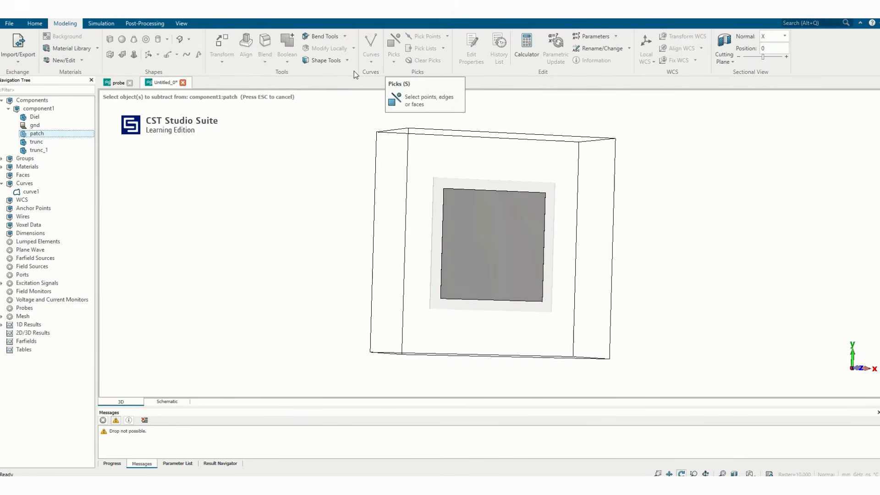
key(Escape)
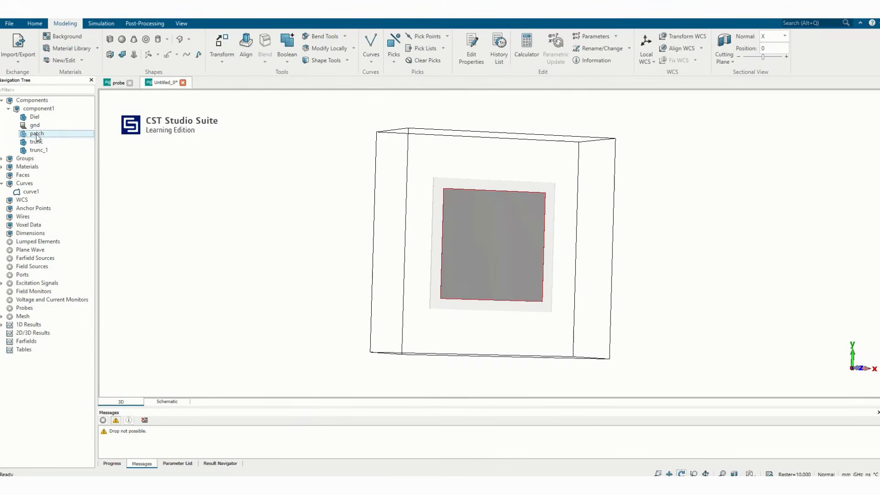
Subtract the trunc solid from the patch to cut its first corner.
drag(180, 136, 178, 135)
click(286, 64)
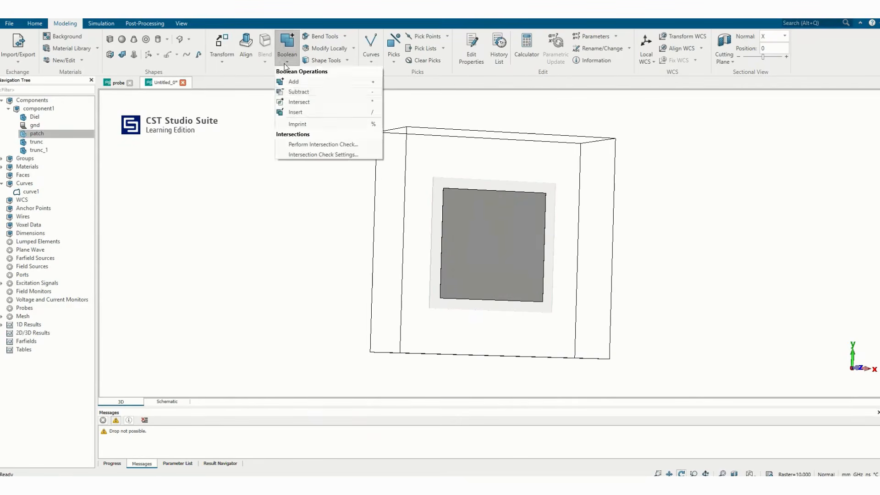
click(298, 92)
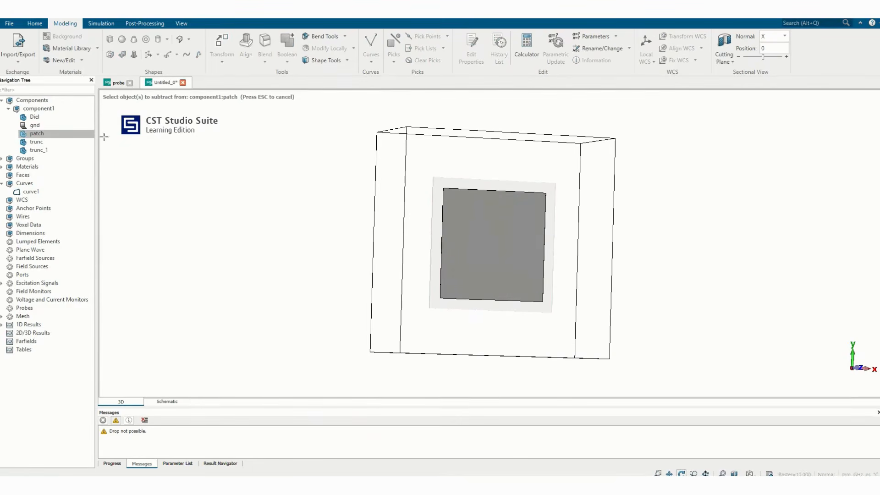
click(47, 141)
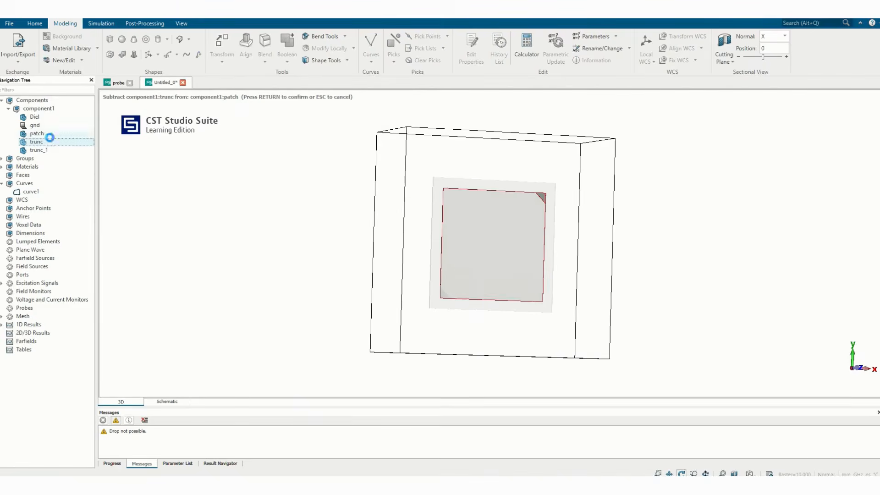
key(Return)
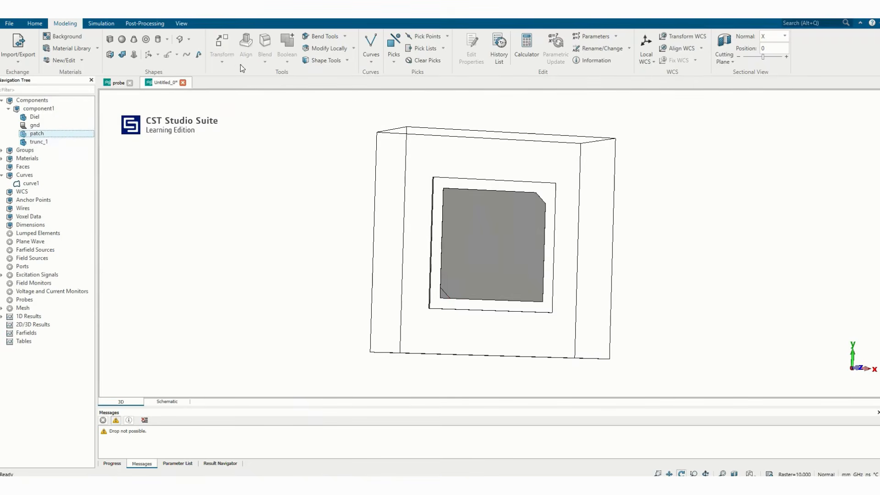
Subtract the mirrored trunc_1 solid from the patch to cut the diagonally opposite corner.
click(55, 110)
click(50, 133)
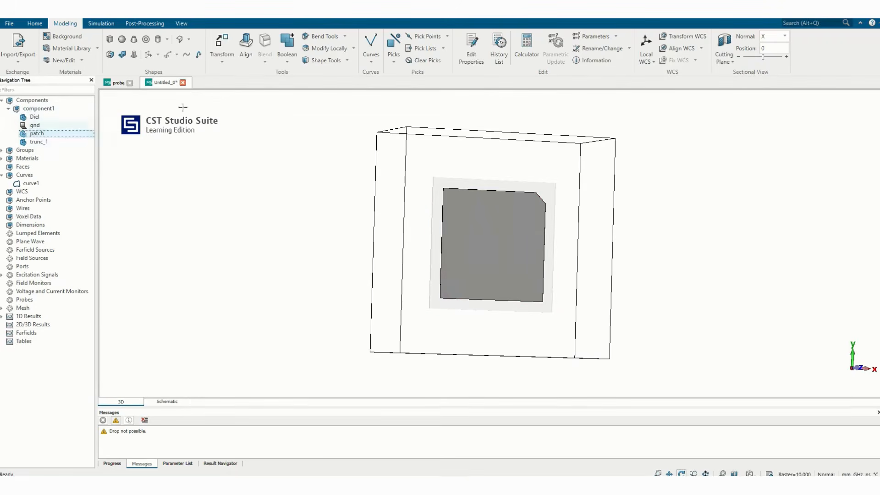
click(288, 60)
click(300, 92)
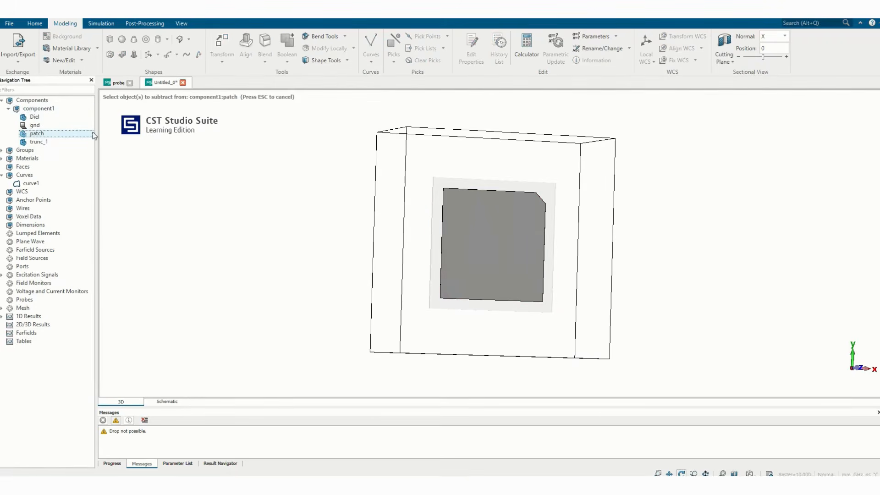
click(37, 142)
key(Return)
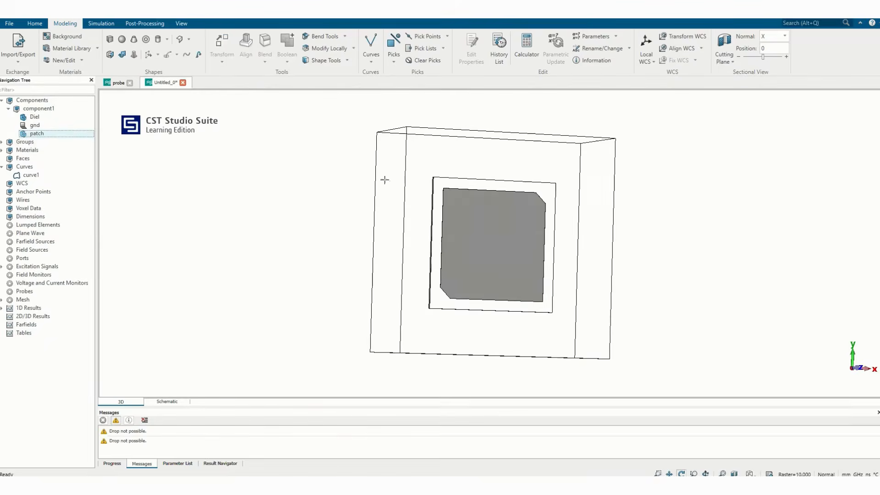
Examine the patch's two truncated corners, then switch to the design slides to check the antenna's dimensions and feed position.
drag(383, 180, 382, 248)
scroll(481, 253, up, 3)
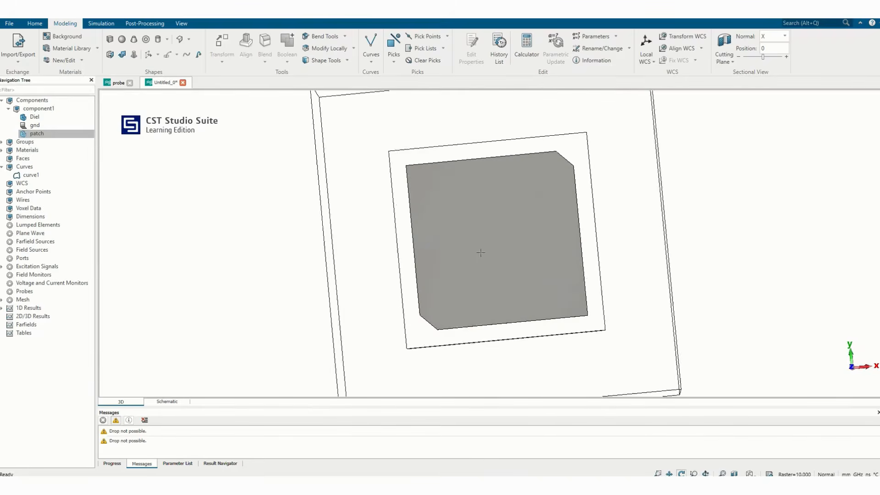
drag(477, 252, 415, 279)
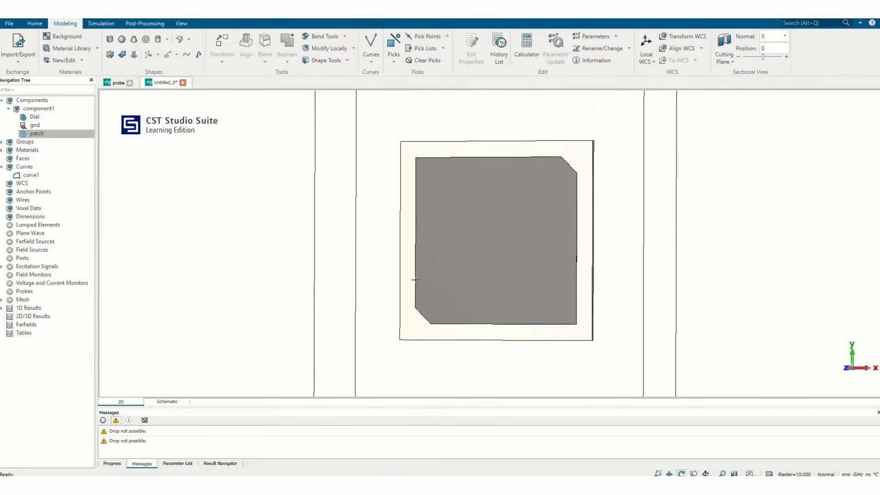
drag(431, 248, 428, 281)
scroll(490, 240, up, 2)
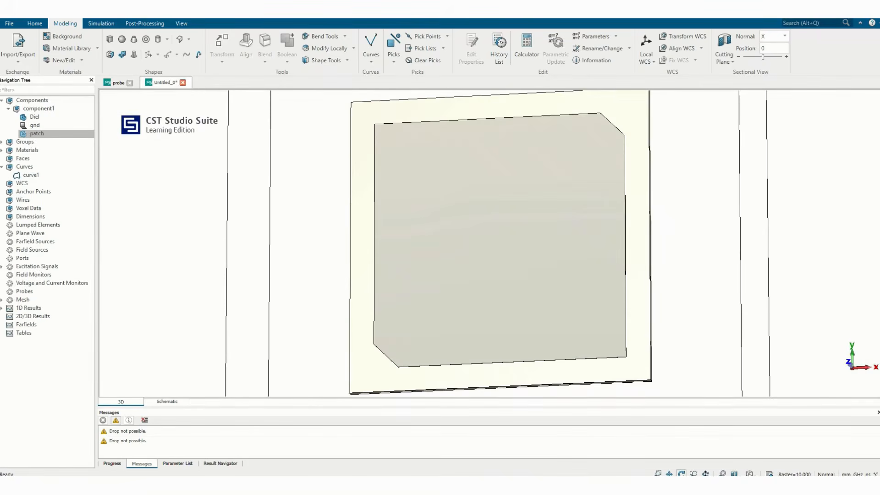
key(alt+Tab)
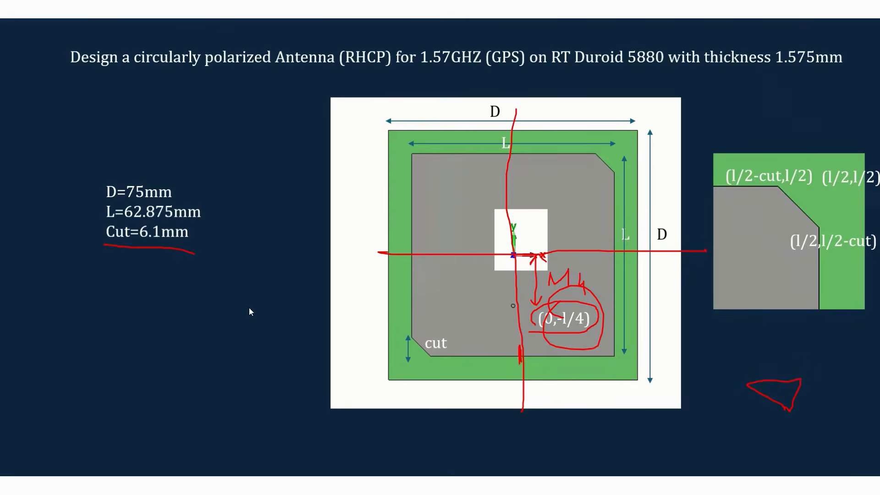
key(Right)
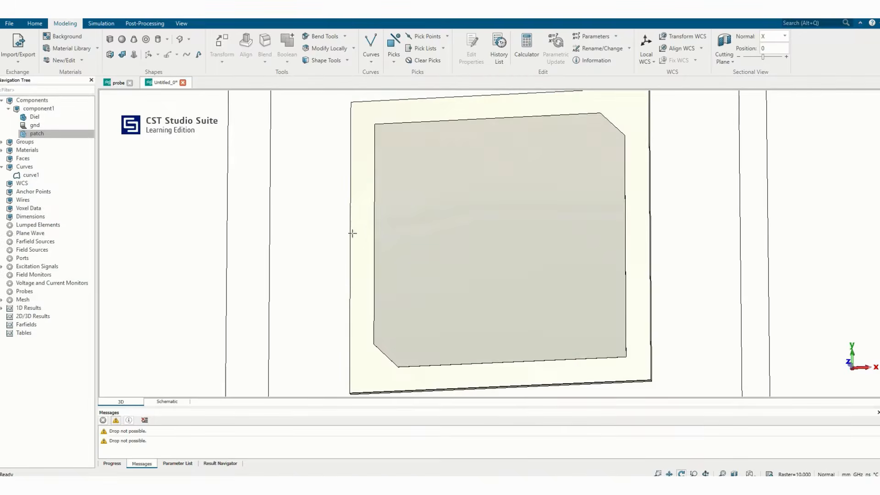
Start a Z-oriented cylinder named inner with an outer radius of r1.
drag(353, 234, 415, 272)
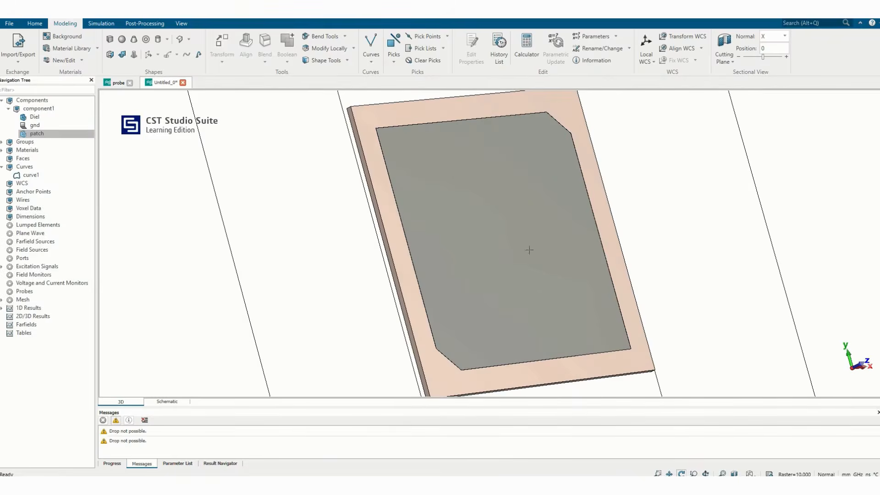
click(157, 40)
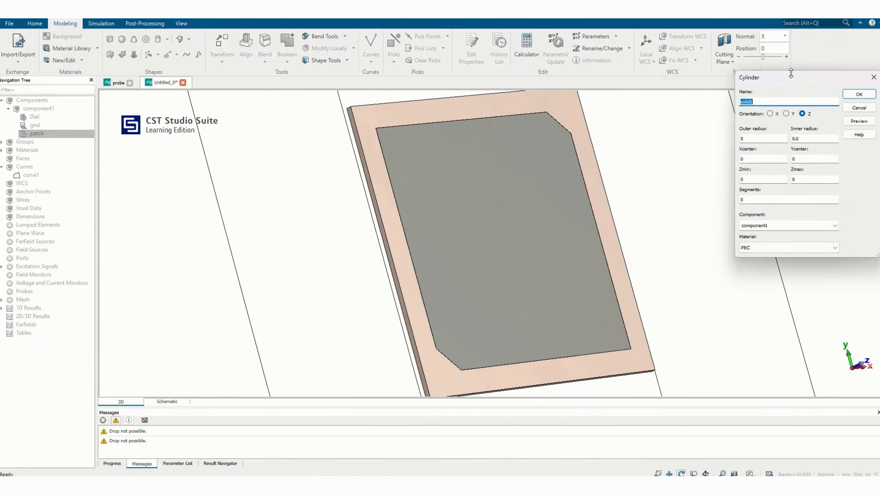
text(iner)
click(744, 99)
text(ner)
click(784, 137)
text(r)
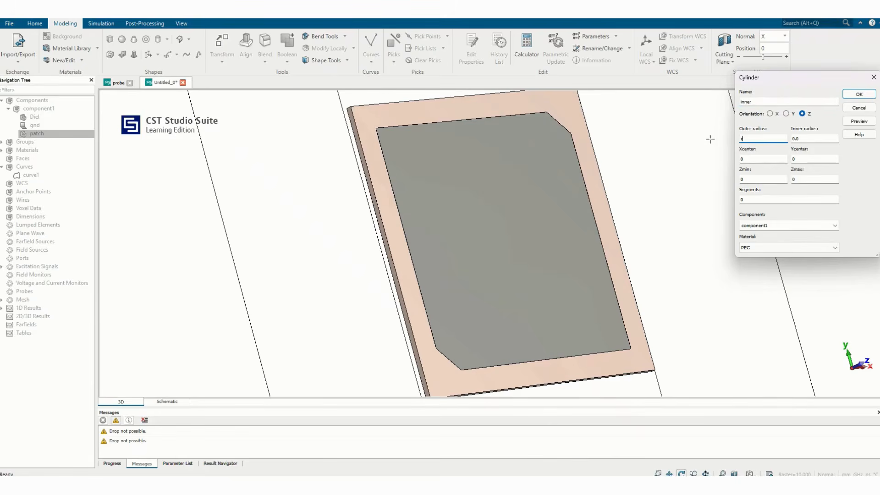
text(1)
Set the inner cylinder's Ycenter to -l/4, Zmin to hmin and Zmax to h+0.035.
double_click(813, 157)
key(Tab)
text(hmin)
key(Tab)
text(h+0.035)
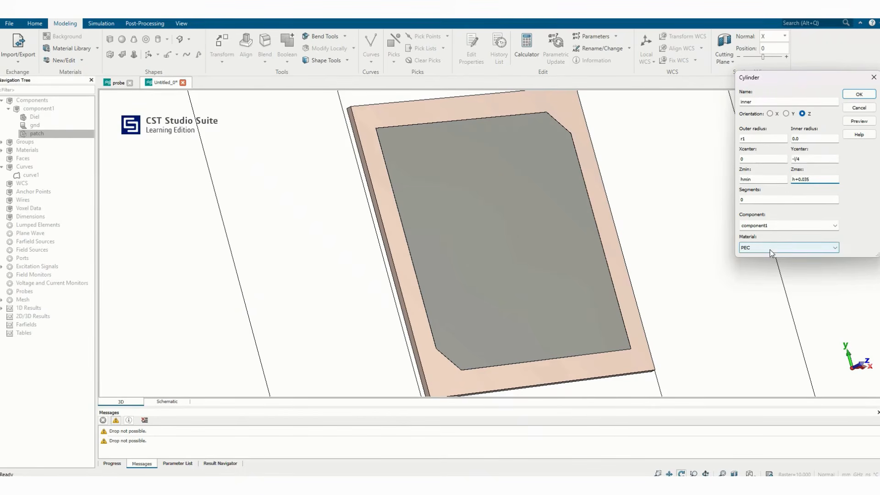
Define the parameters r1 as 0.65 and hmin as -6, preview the feed pin and create the inner PEC cylinder.
click(859, 121)
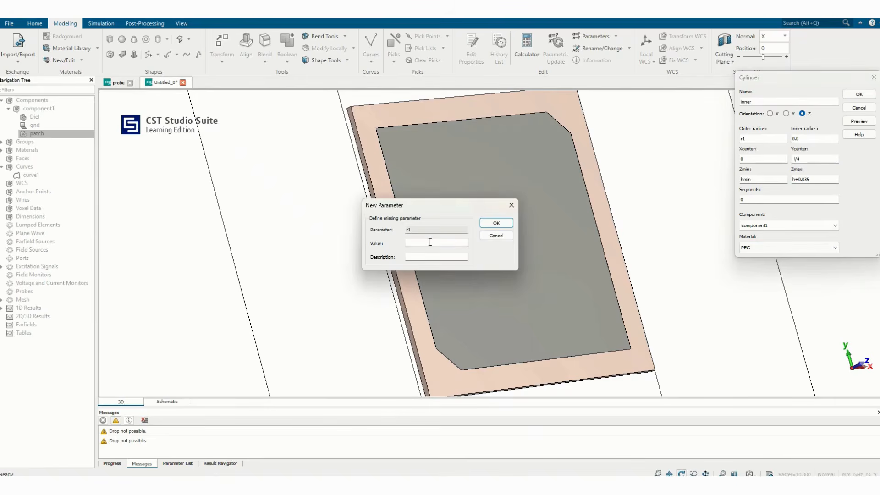
text(.65)
click(509, 225)
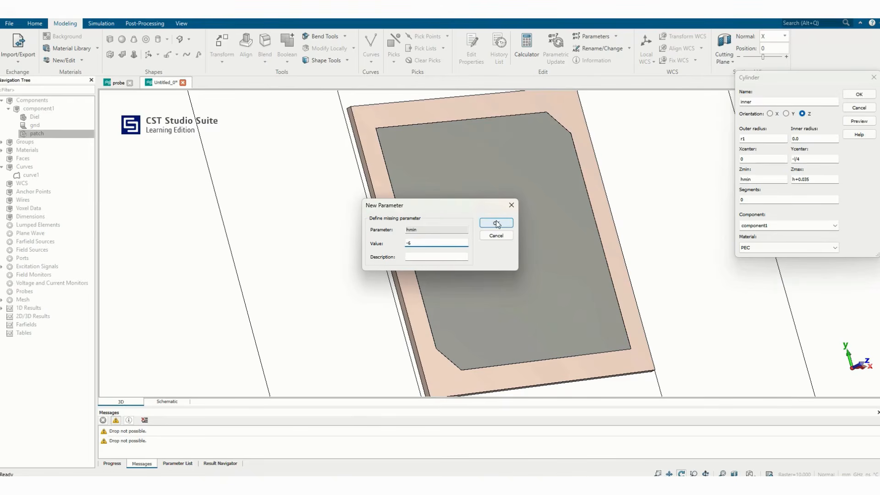
click(496, 225)
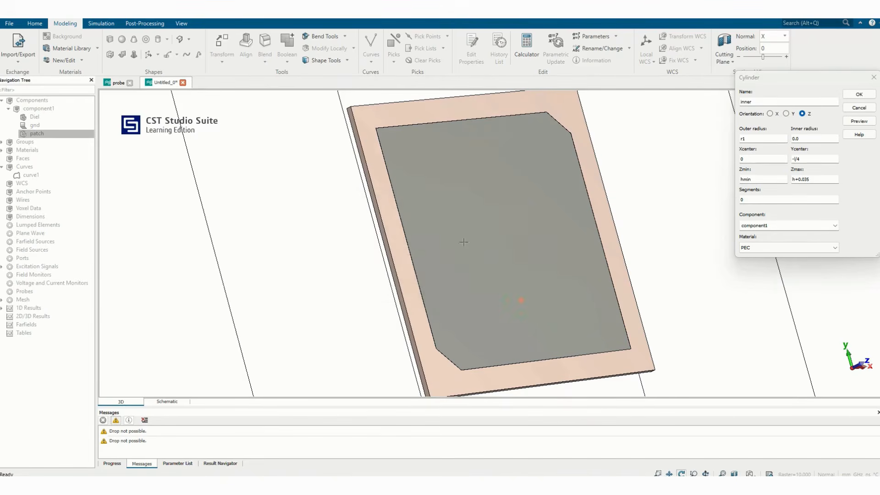
drag(409, 268, 508, 308)
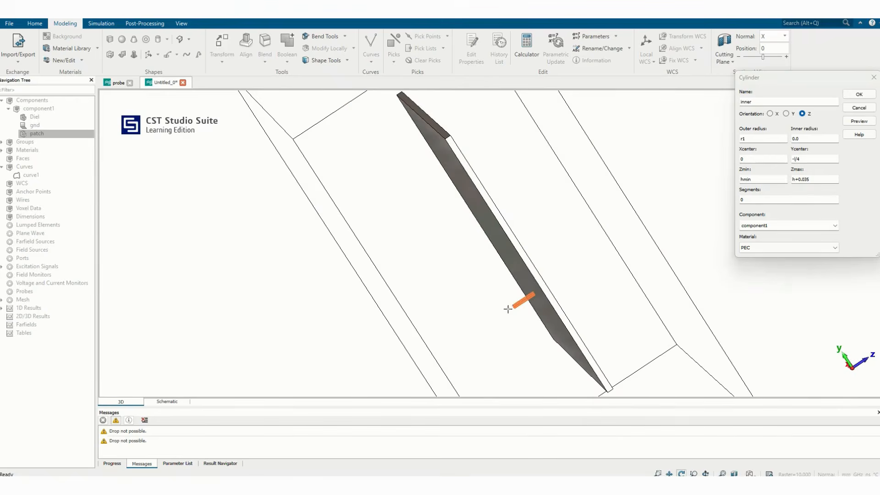
drag(559, 290, 497, 317)
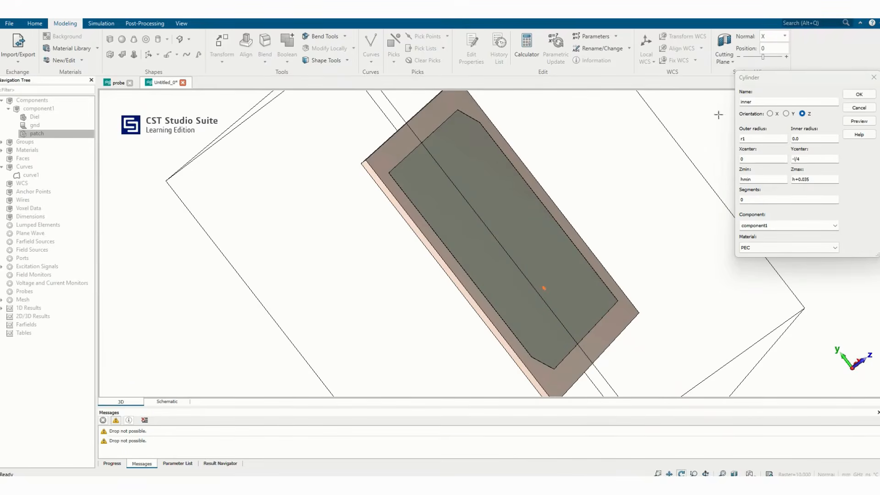
click(859, 94)
drag(770, 202, 413, 294)
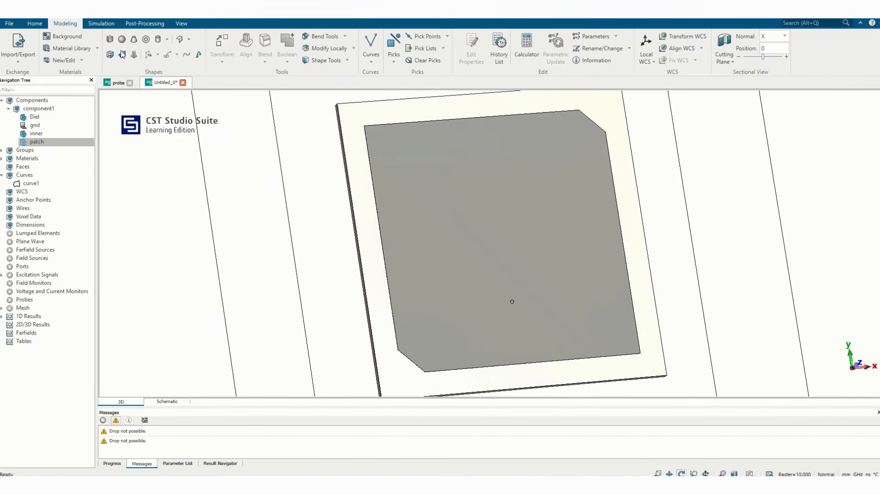
Start a Z-oriented cylinder named ptfe with an inner radius of r1 and an outer radius of r2.
click(160, 39)
key(Escape)
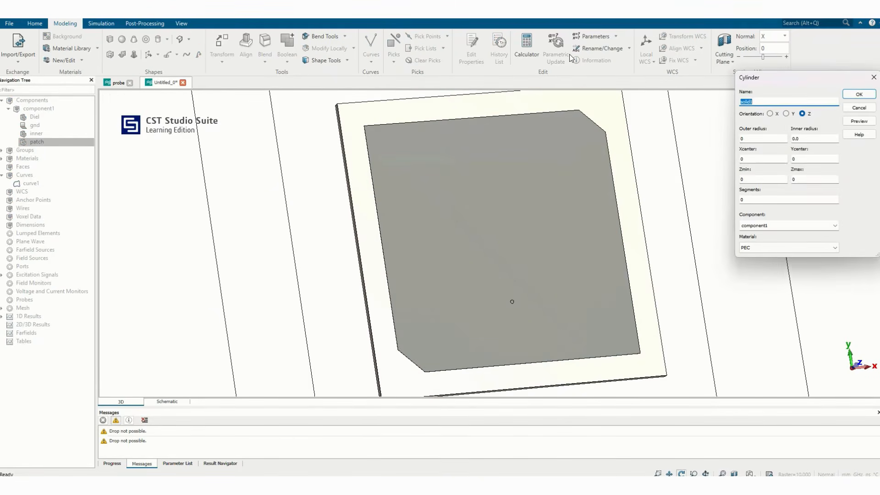
text(ptfe)
drag(804, 142, 769, 142)
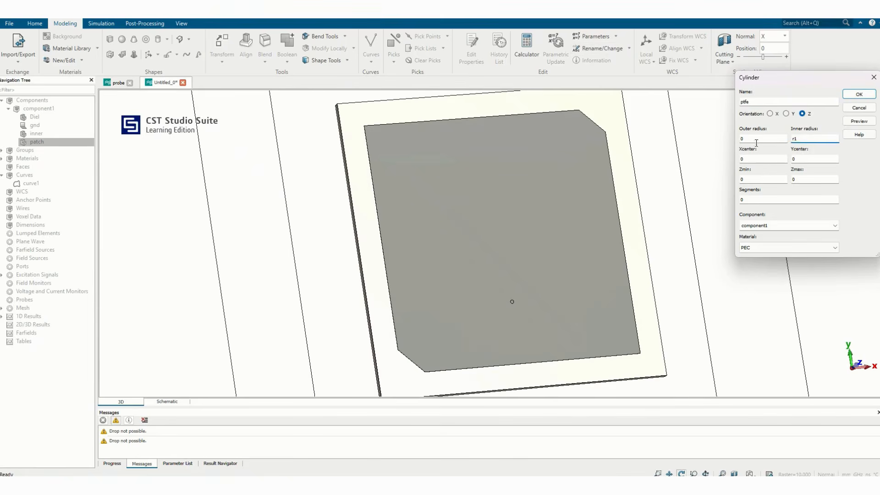
double_click(757, 139)
text(r2)
Set the ptfe cylinder's Ycenter to -l/4 and Zmin to hmin, with Zmax at 0.
drag(811, 159, 743, 160)
double_click(743, 181)
text(hmin)
key(Tab)
mouse_move(440, 233)
mouse_down()
mouse_move(680, 187)
mouse_move(502, 231)
mouse_move(687, 237)
mouse_up()
Load PTFE (lossy) from the material library as the ptfe cylinder's material.
click(761, 248)
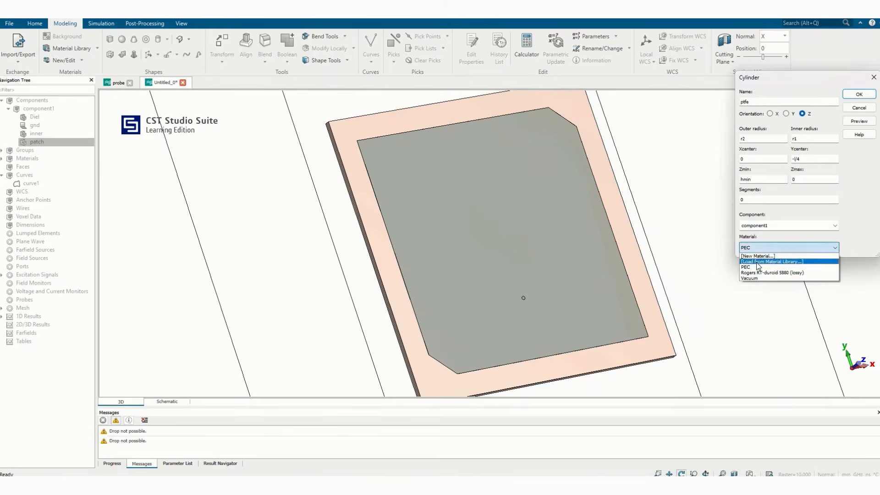
click(757, 261)
click(368, 166)
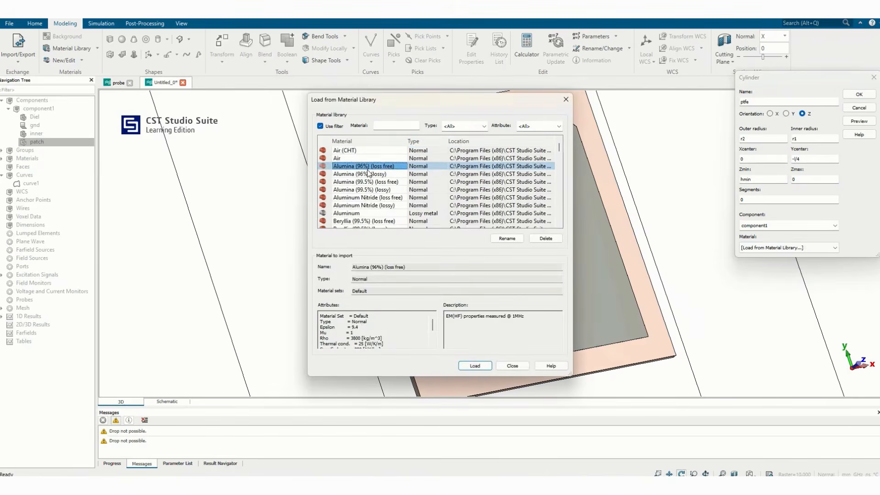
key(p)
scroll(376, 185, down, 2)
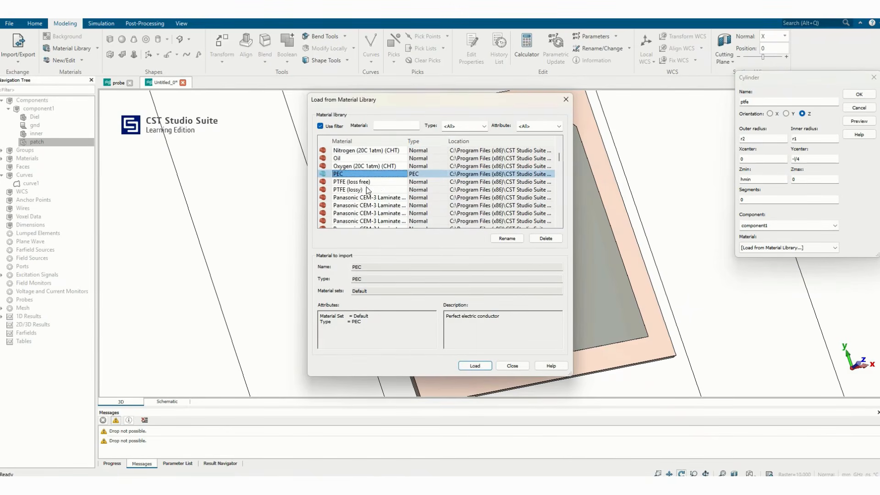
click(359, 190)
click(475, 365)
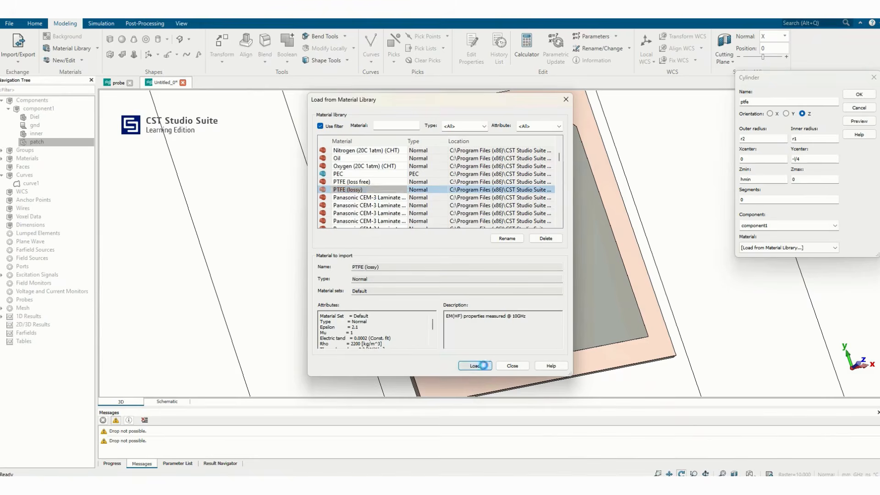
Define the parameter r2 as 1.5 and create the ptfe cylinder without any Boolean combination with gnd.
click(860, 94)
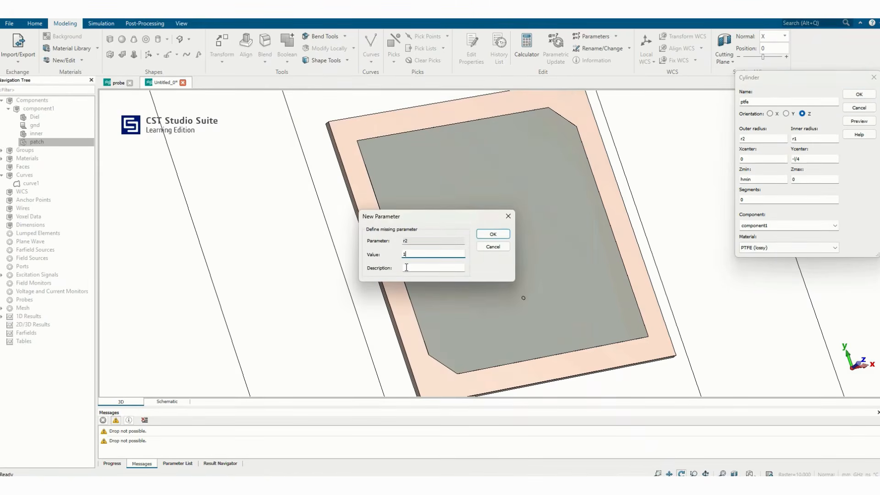
text(1.5)
click(493, 234)
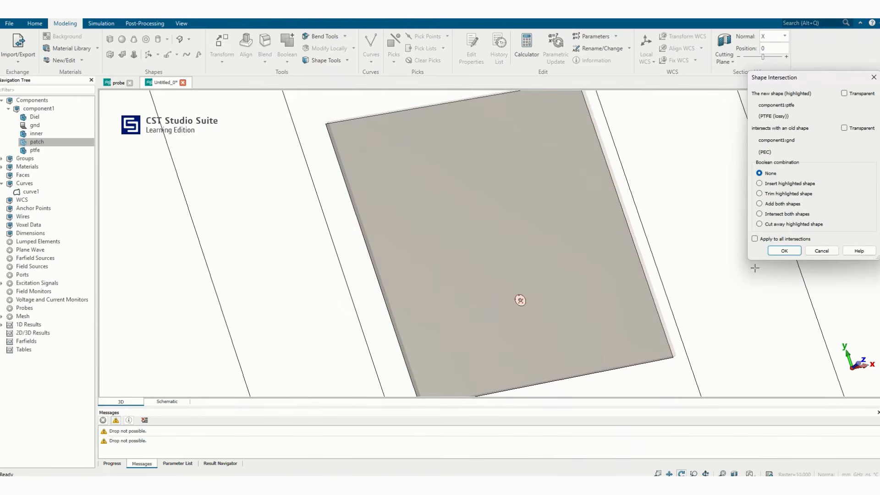
drag(810, 83, 491, 152)
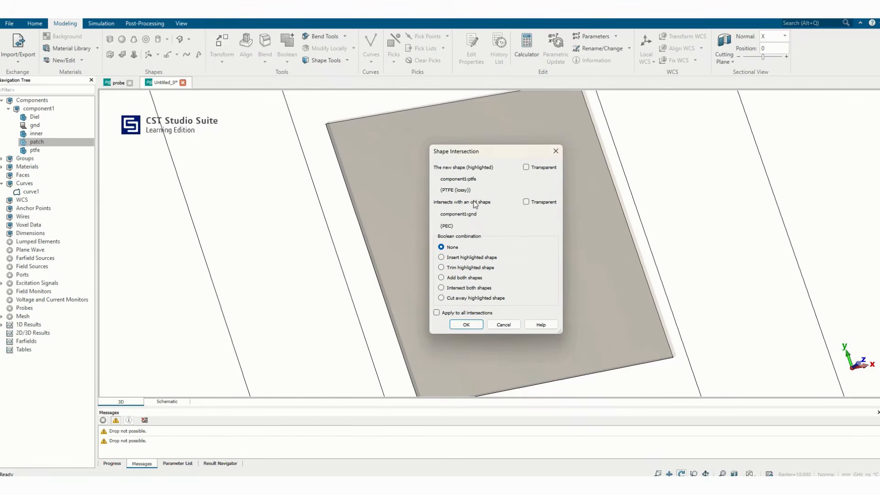
click(460, 325)
Examine the ptfe sleeve and the inner pin where they meet the back of the ground plane.
drag(306, 263, 609, 261)
scroll(619, 230, up, 5)
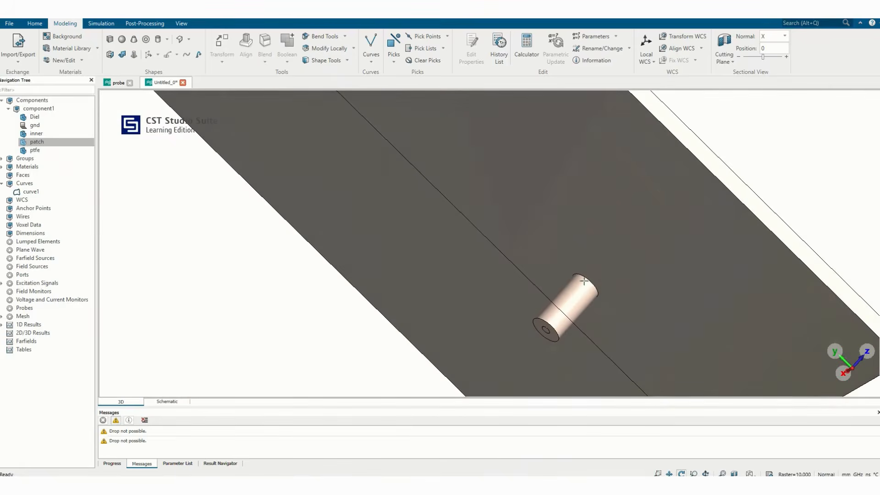
scroll(584, 282, up, 5)
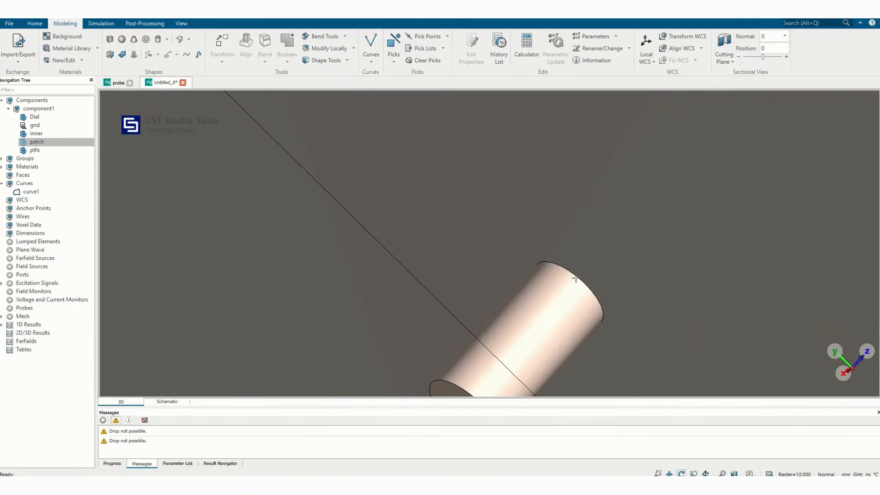
scroll(572, 267, up, 5)
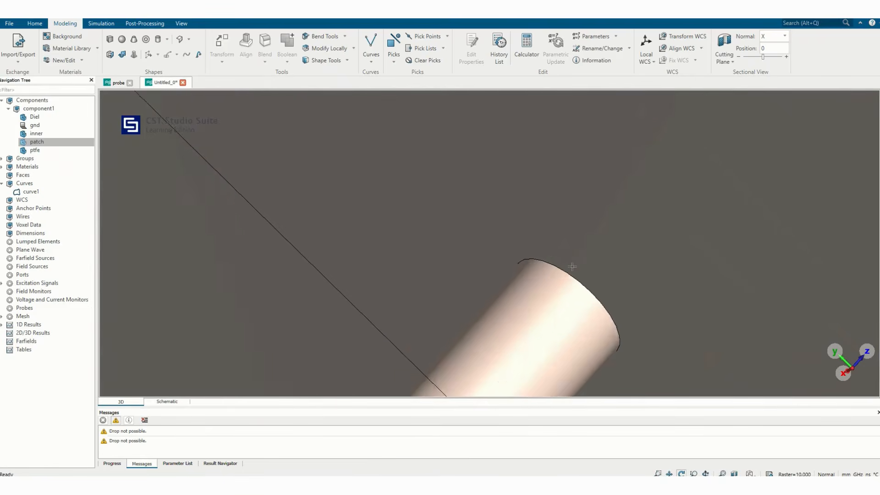
scroll(573, 267, down, 4)
scroll(580, 271, down, 5)
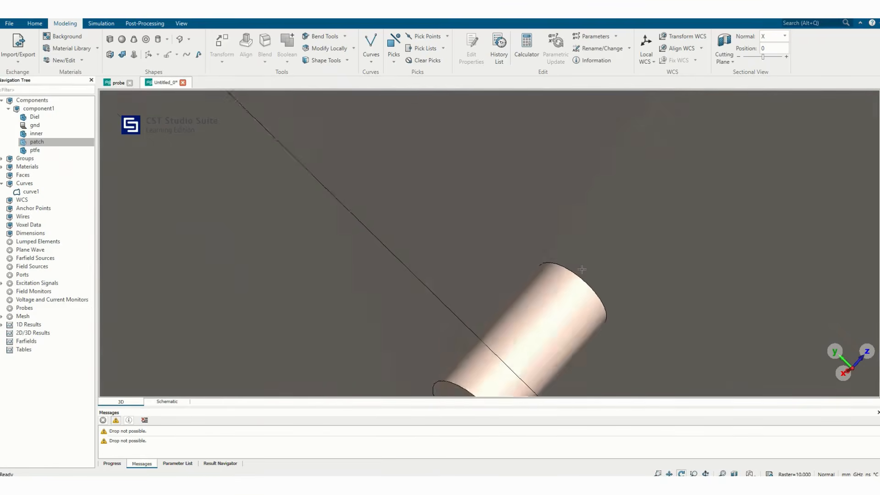
click(36, 134)
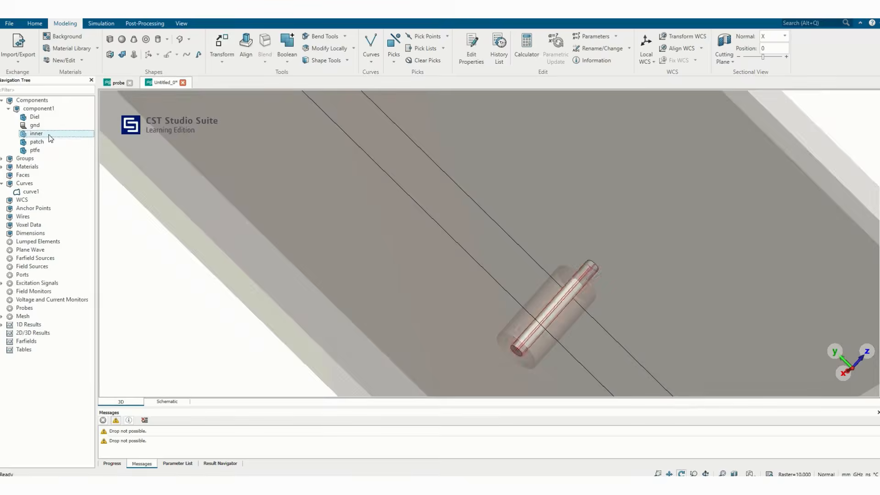
scroll(642, 261, up, 3)
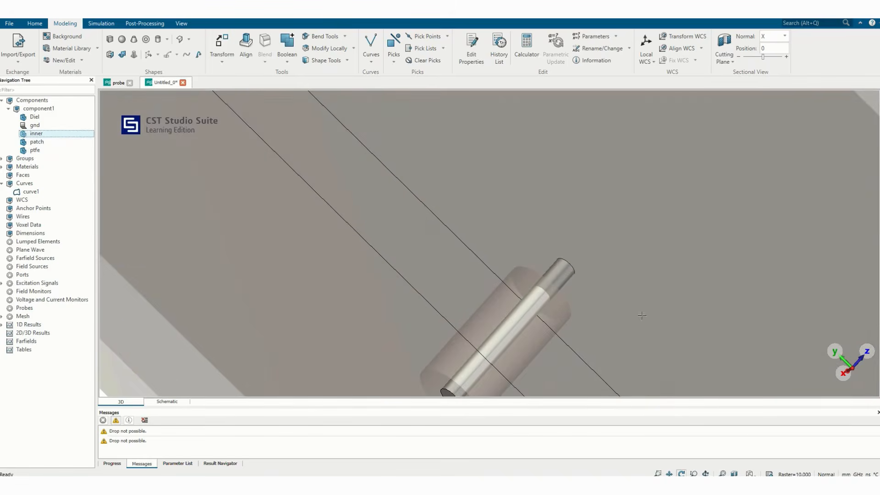
scroll(591, 255, down, 5)
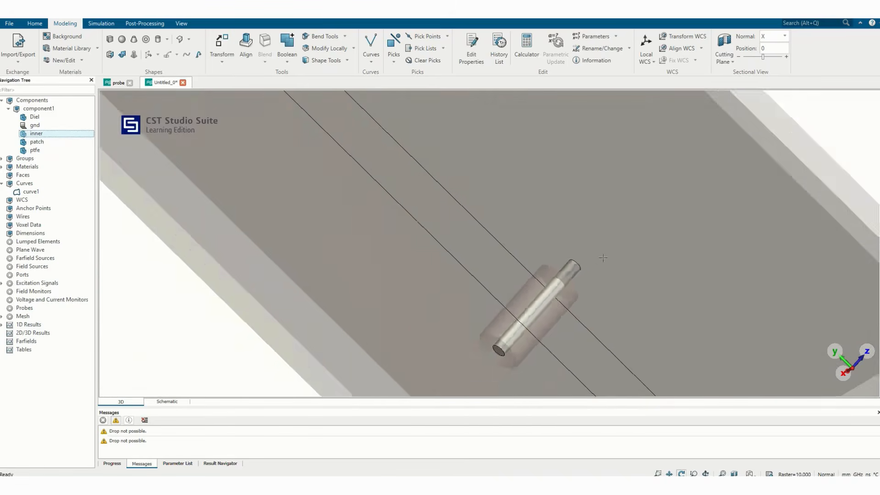
click(53, 110)
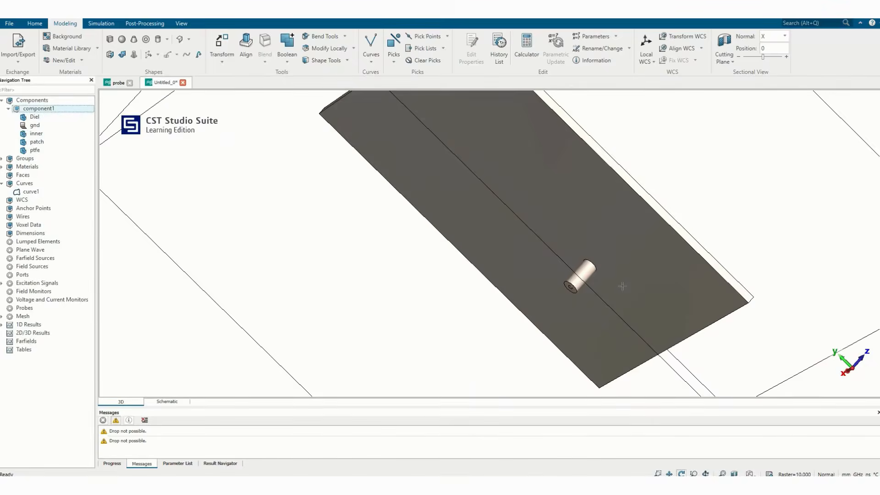
drag(623, 287, 696, 241)
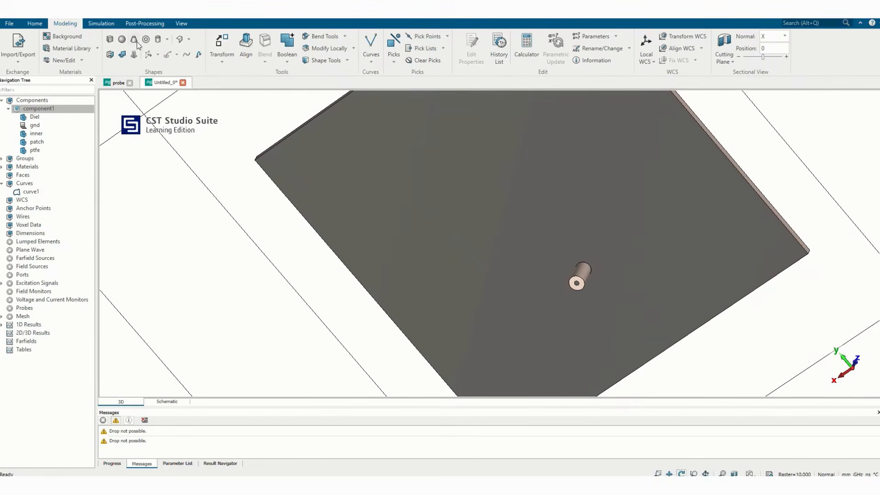
Set up a Z-oriented PEC cylinder named sub with outer radius r3-.1, Ycenter -l/4, and Zmin and Zmax at 0.
click(158, 40)
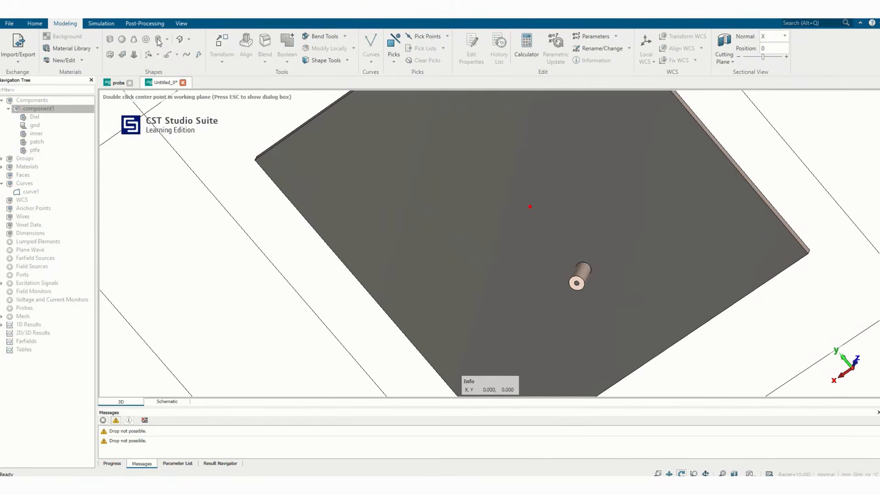
key(Escape)
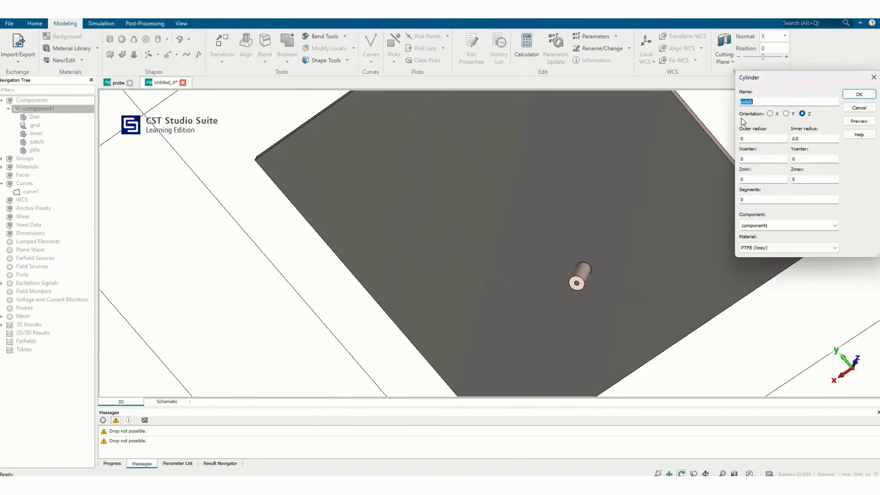
text(su)
text(b)
click(755, 140)
double_click(804, 160)
key(Tab)
click(770, 248)
click(764, 266)
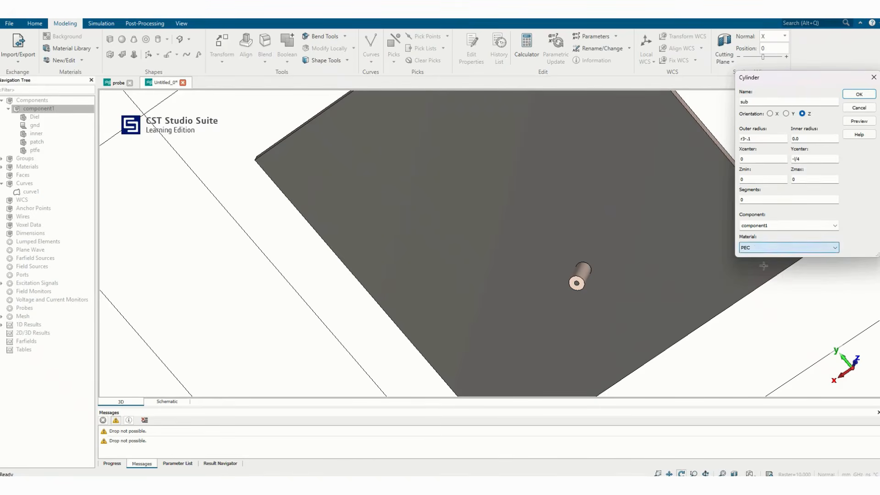
Define the parameter r3 as 1.9 and create the sub cylinder.
click(865, 94)
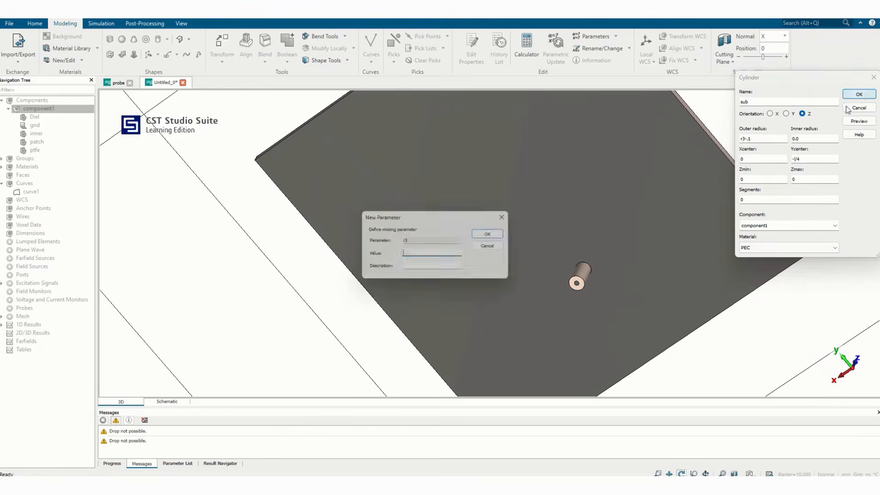
text(1)
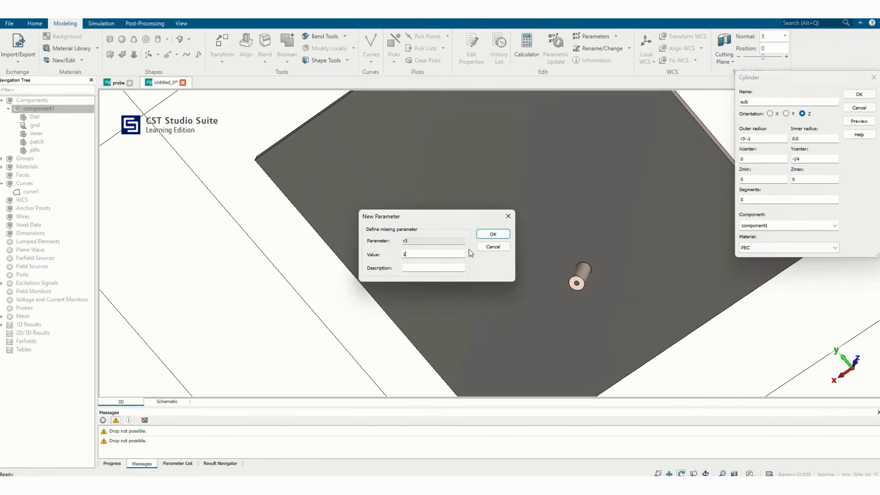
text(.9)
click(491, 236)
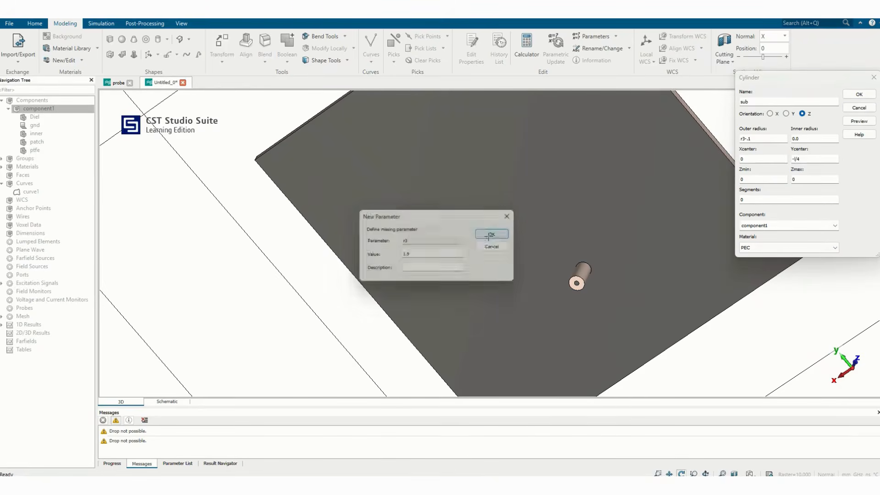
Subtract the sub cylinder from gnd to open a clearance hole around the feed, and inspect the cut.
drag(525, 268, 538, 265)
scroll(566, 257, up, 5)
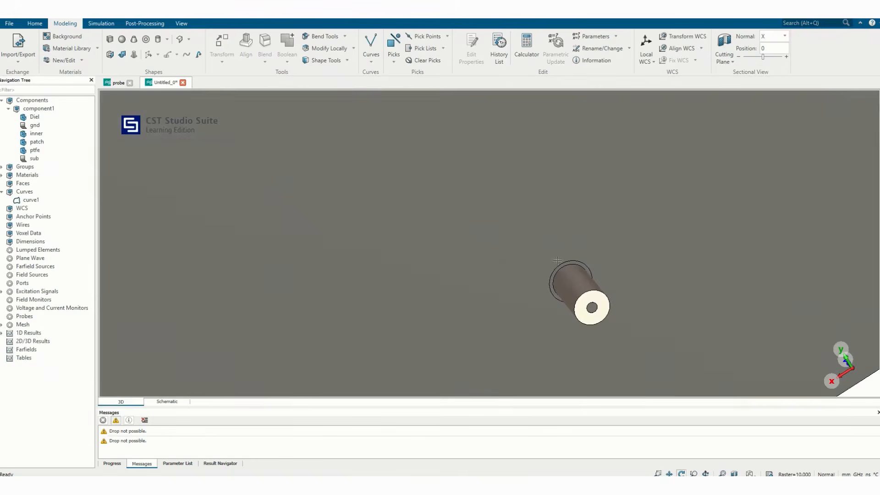
click(47, 125)
key(minus)
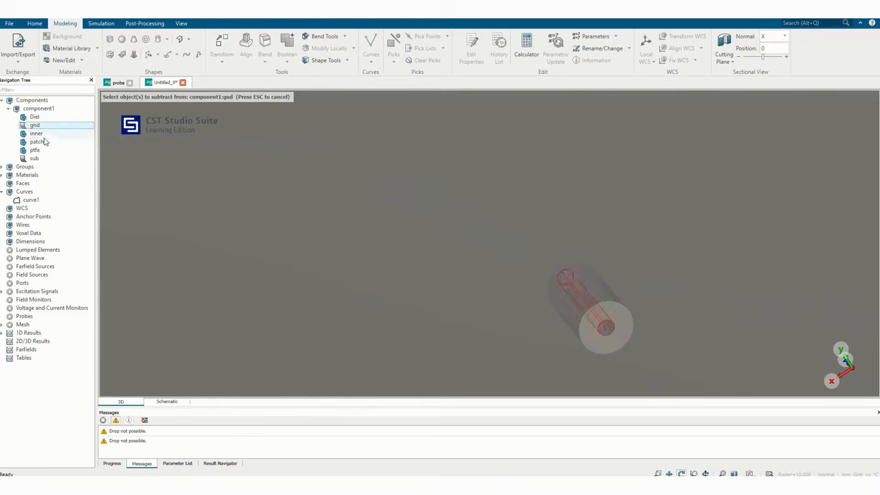
click(36, 158)
key(Return)
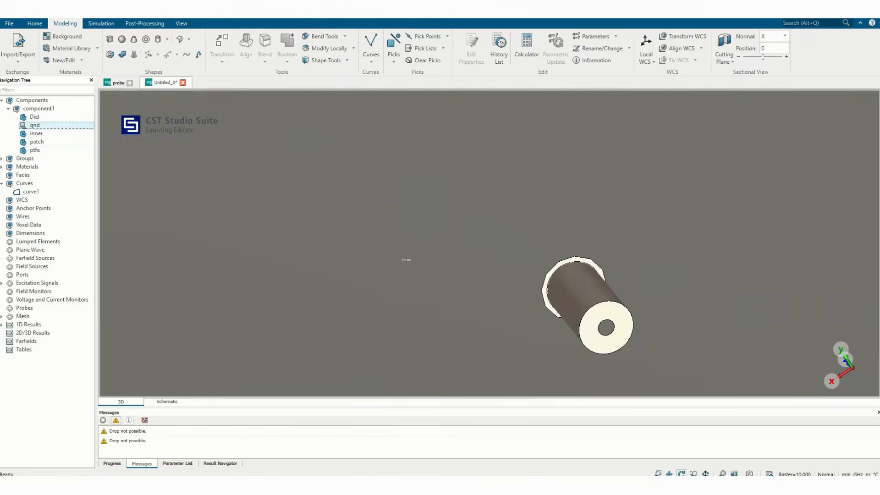
drag(530, 262, 410, 249)
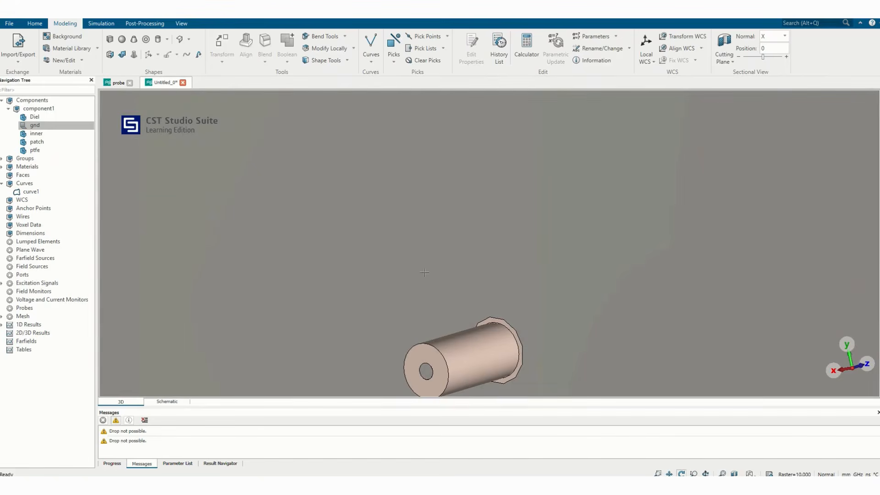
Start a Z-oriented cylinder named outer with an inner radius of r2 and an outer radius of r3.
click(158, 42)
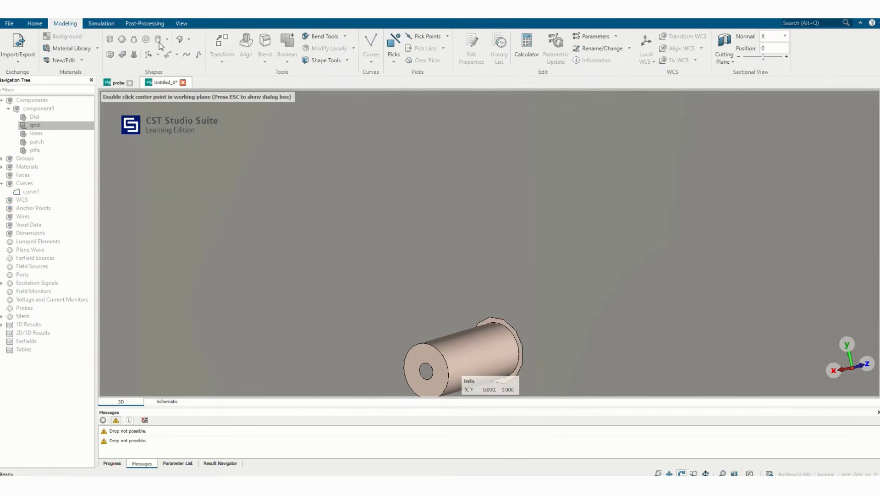
key(Escape)
text(ou)
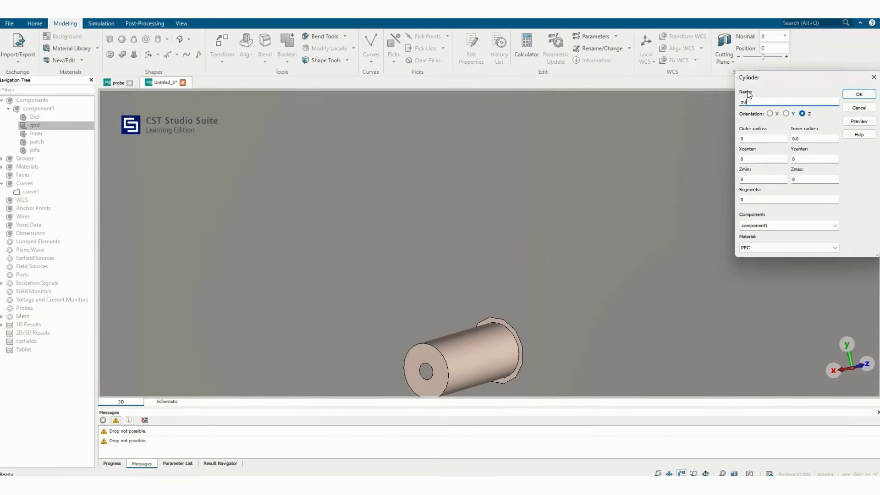
text(ter)
double_click(800, 139)
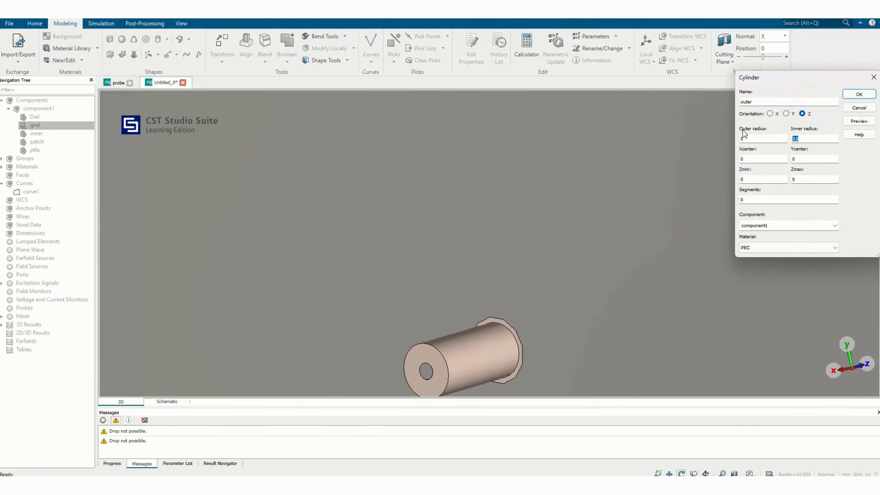
text(r2)
drag(764, 139, 696, 131)
text(r3)
Set the outer cylinder's Ycenter to -l/4 and Zmin to hmin, preview it and create it in PEC.
double_click(805, 161)
double_click(743, 179)
text(hmin)
click(860, 121)
drag(543, 265, 631, 217)
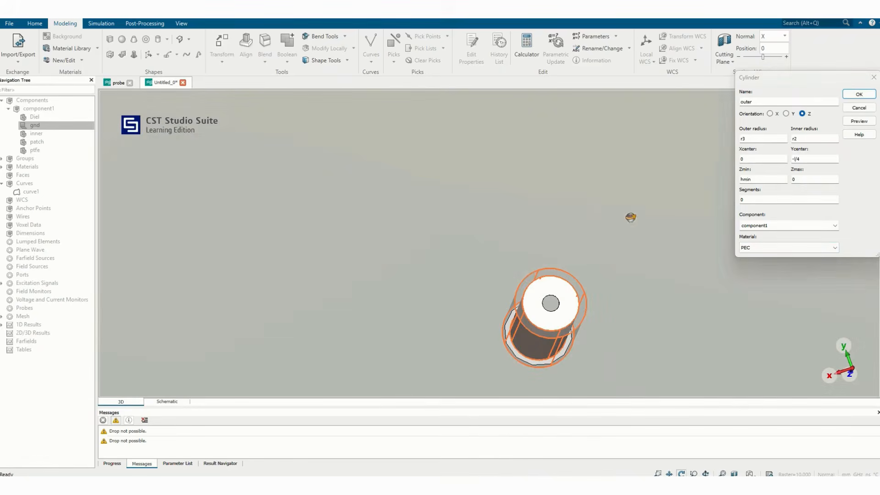
click(856, 95)
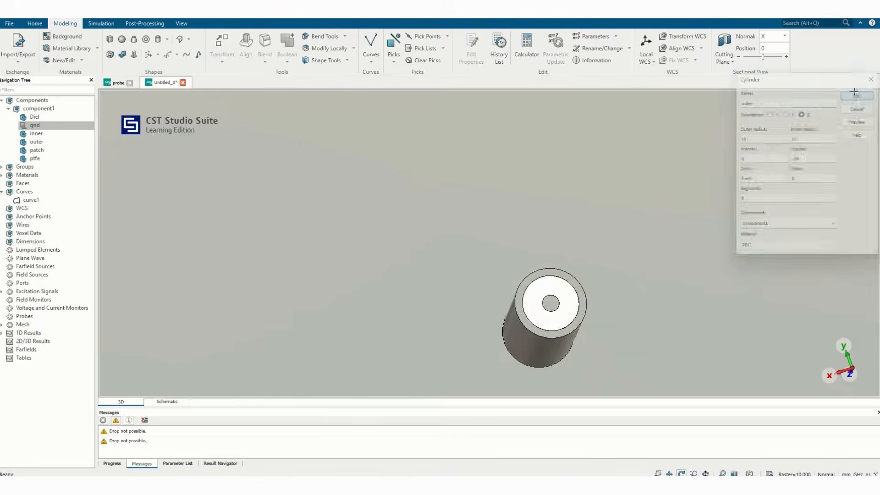
Examine the completed coaxial feed from behind the ground plane, then view the whole antenna from the patch side.
drag(628, 326, 505, 319)
drag(460, 353, 492, 341)
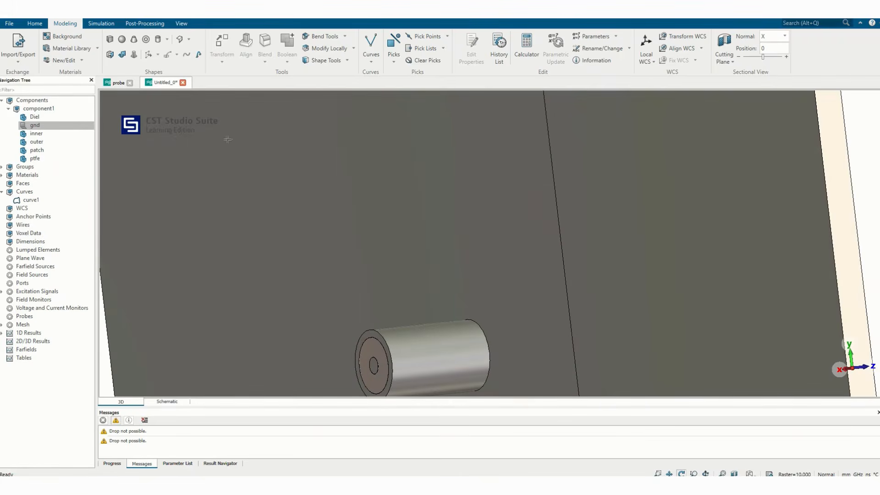
drag(554, 161, 315, 173)
scroll(487, 218, down, 8)
drag(486, 218, 474, 249)
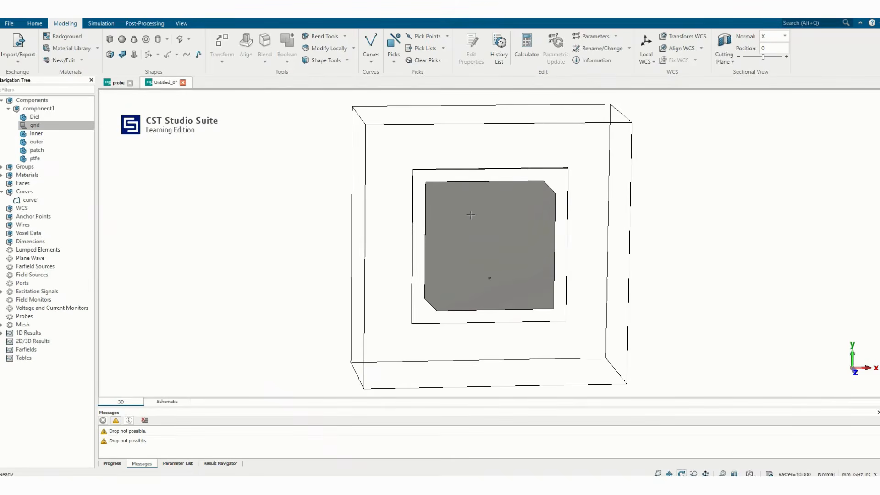
Add a Farfield/RCS field monitor with the Transient Broadband specification.
drag(472, 214, 411, 265)
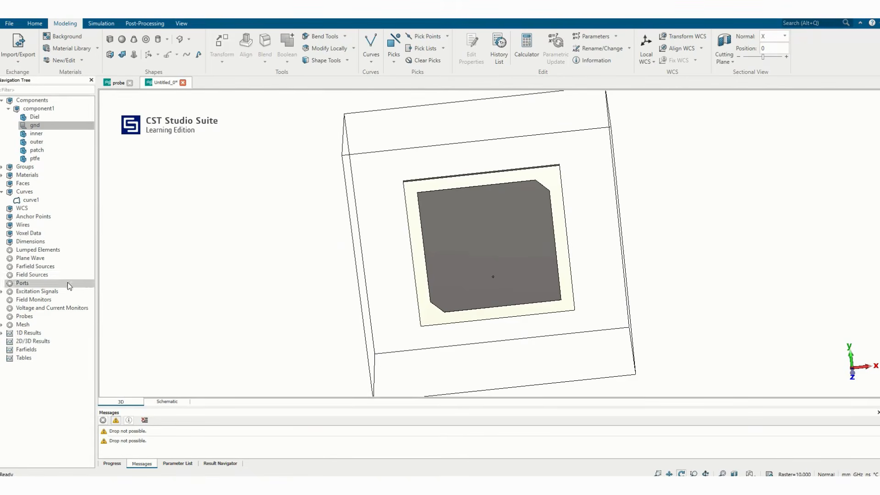
click(44, 300)
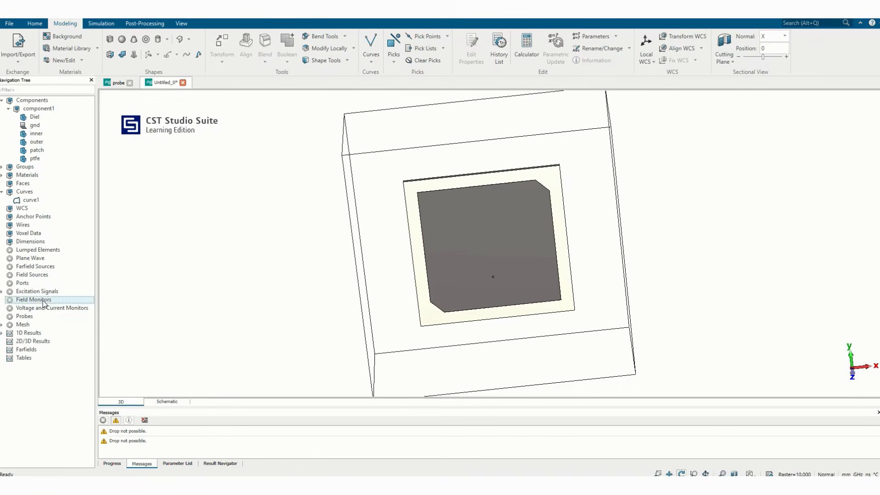
right_click(44, 302)
click(69, 305)
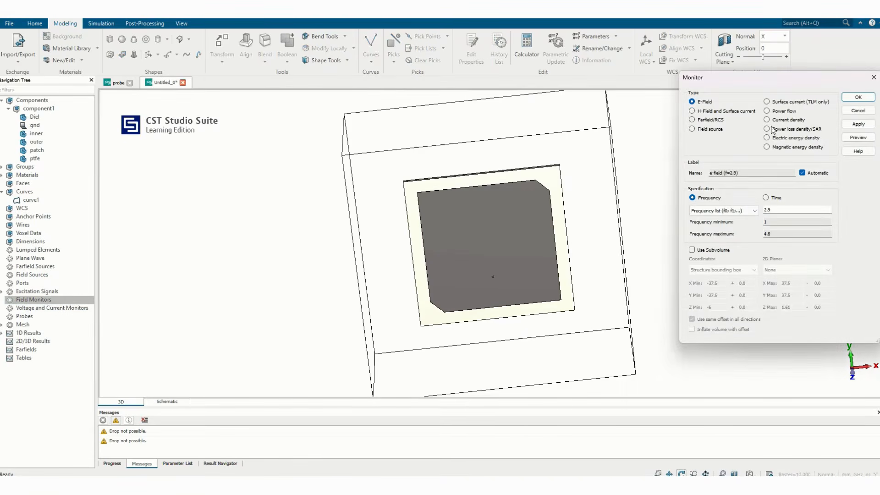
click(710, 120)
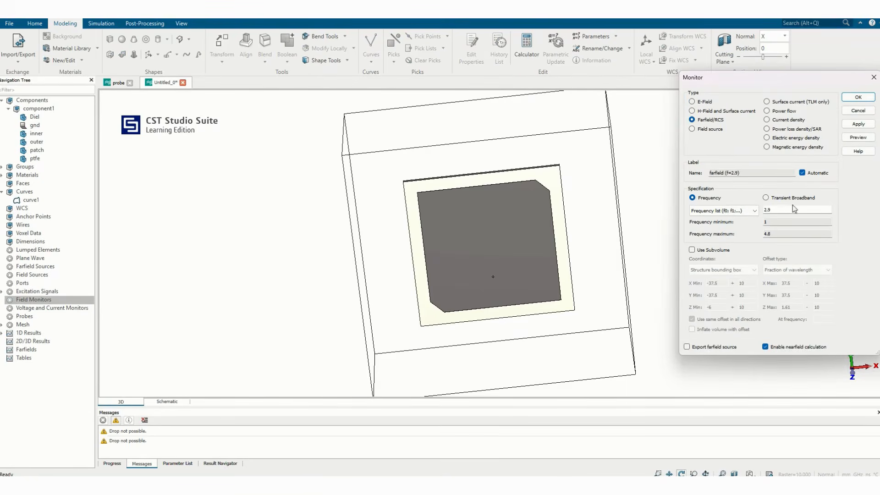
click(765, 197)
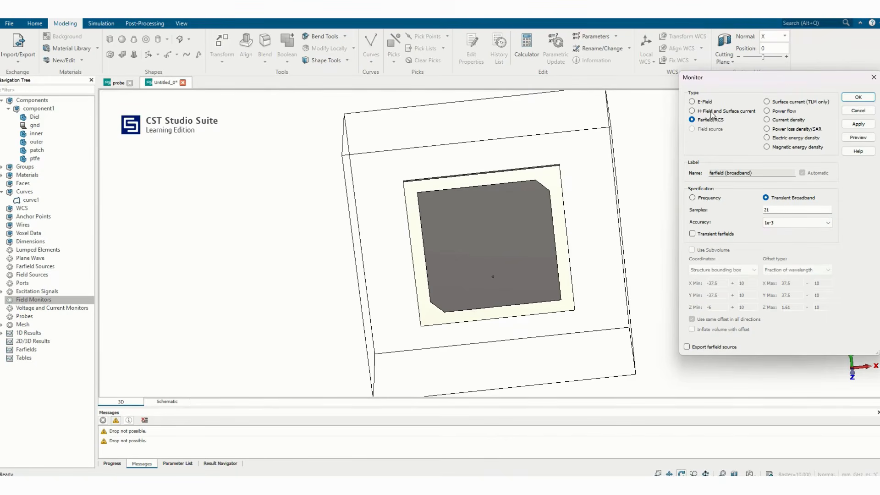
click(858, 97)
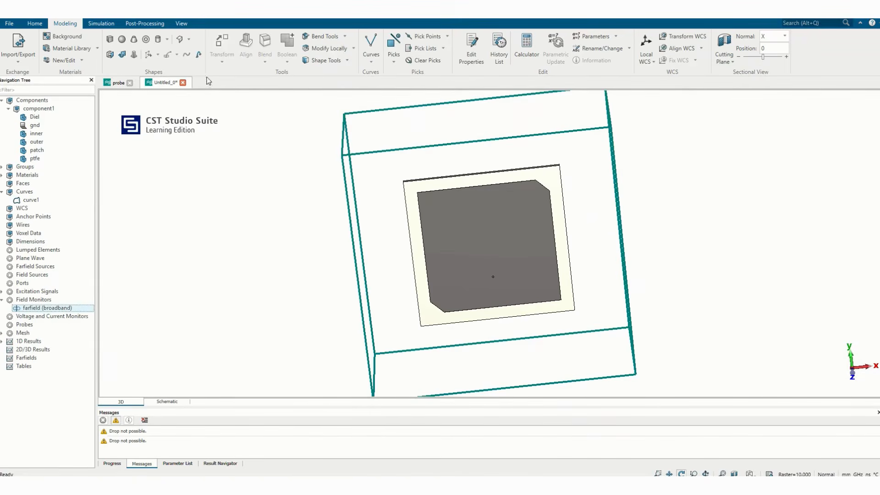
Add a Farfield Result post-processing template from Farfield and Antenna Properties and open all settings of its "Directivity, constant Phi=0" configuration.
click(132, 24)
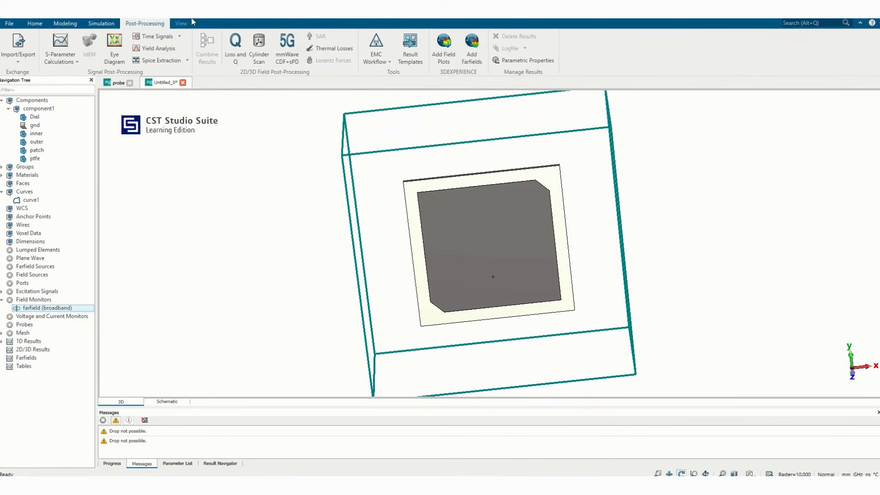
click(410, 50)
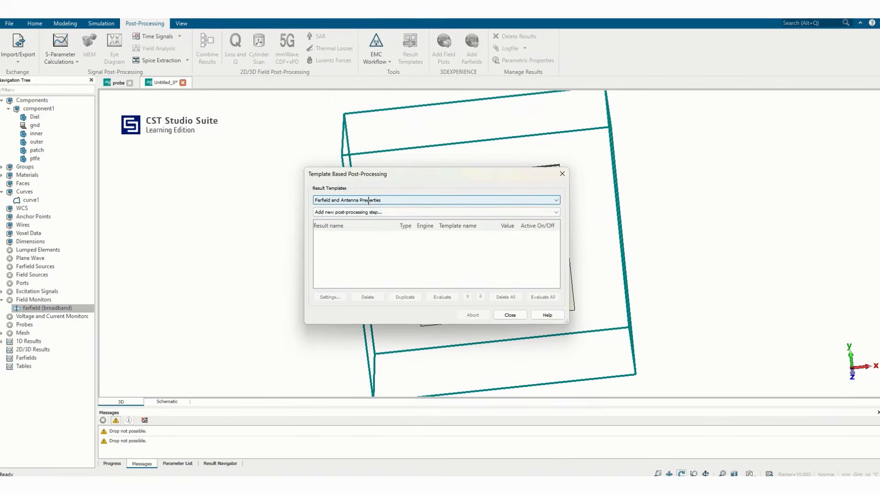
click(366, 212)
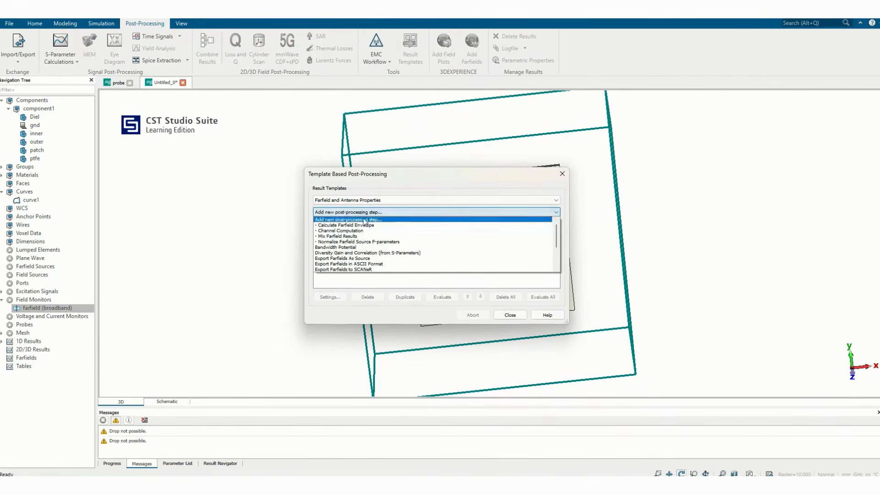
scroll(394, 256, down, 1)
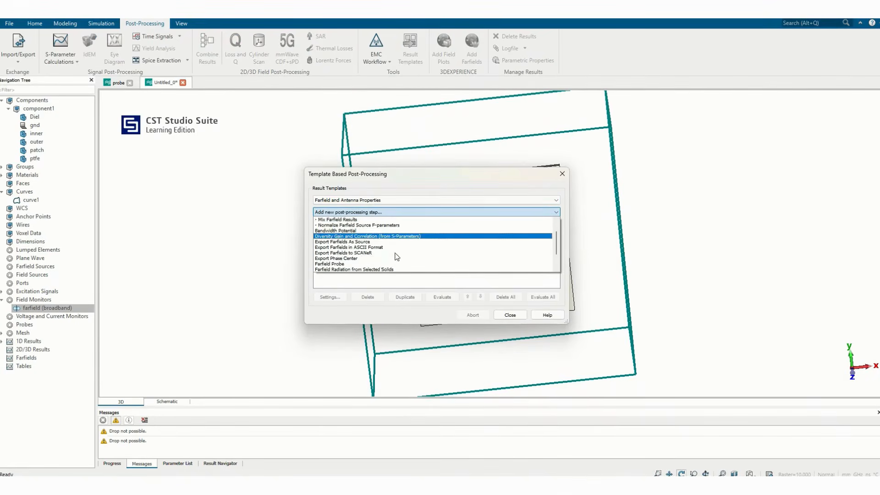
scroll(350, 267, down, 1)
click(342, 259)
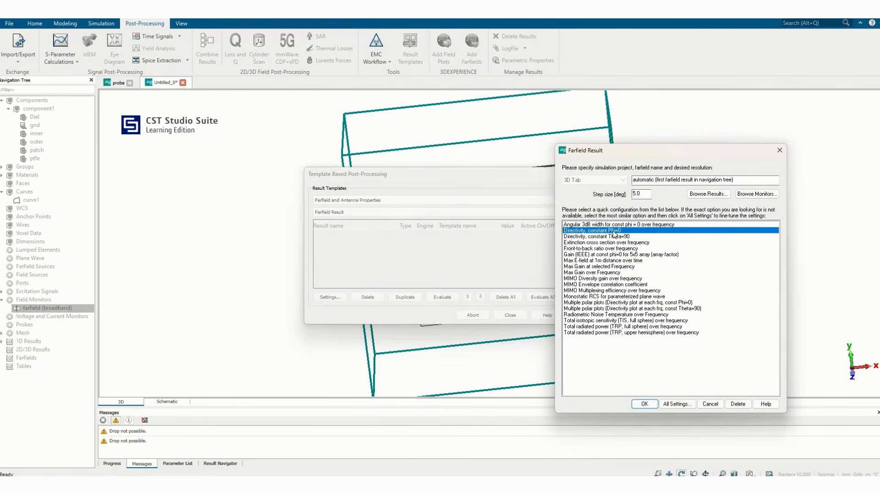
click(673, 407)
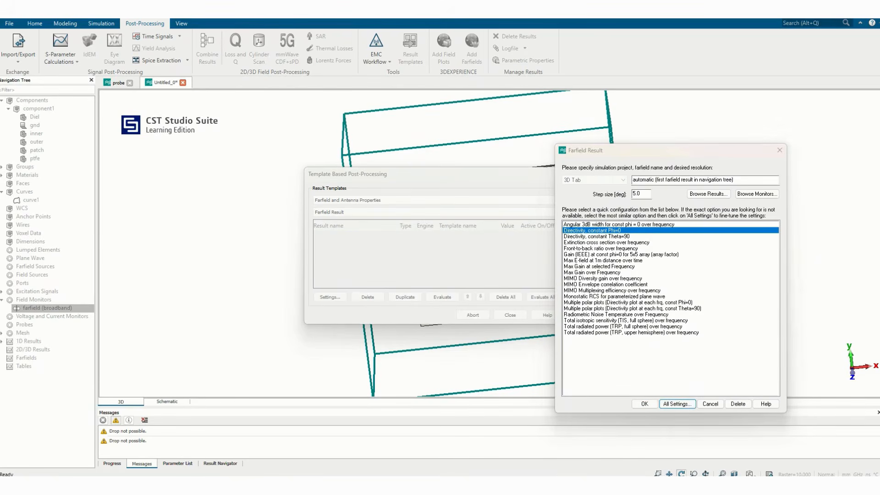
drag(587, 157, 751, 197)
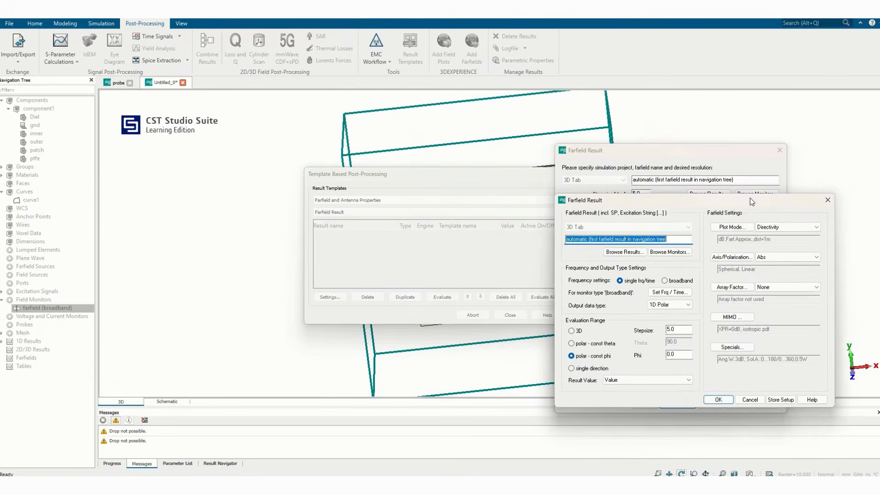
Set the farfield result to broadband frequency and evaluate it in a single direction with Theta 0.
click(666, 281)
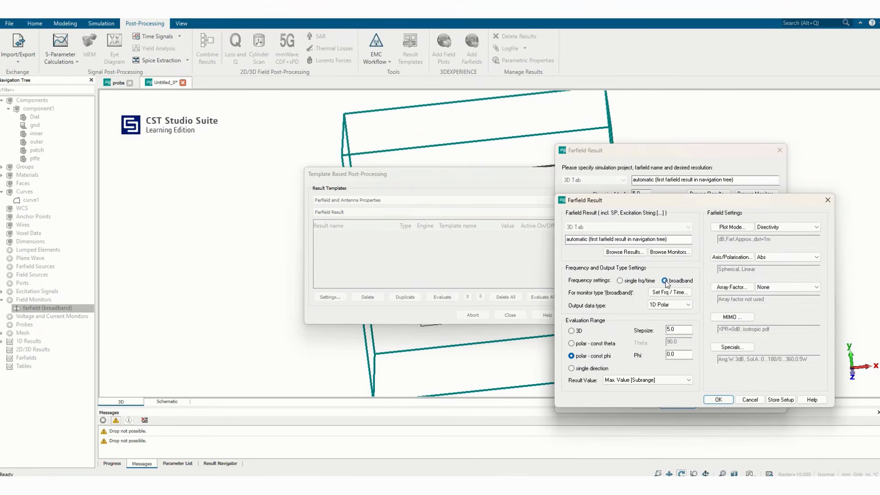
click(594, 369)
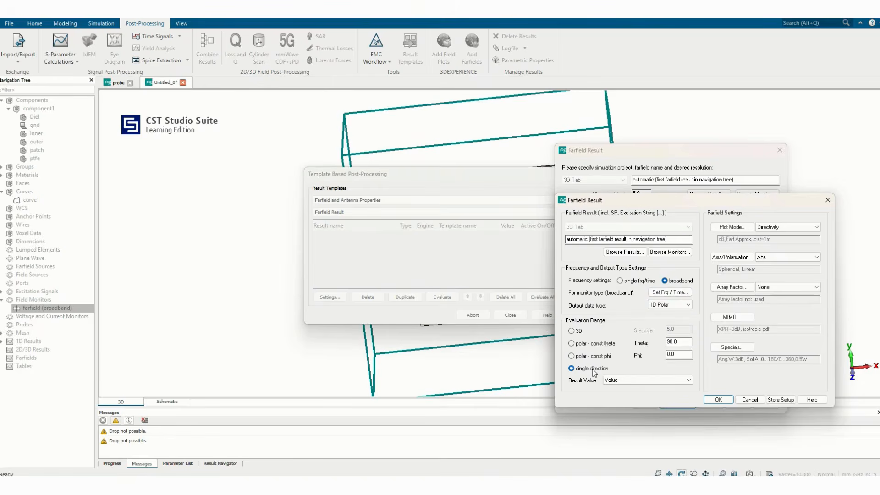
click(673, 340)
drag(673, 340, 656, 345)
text(0)
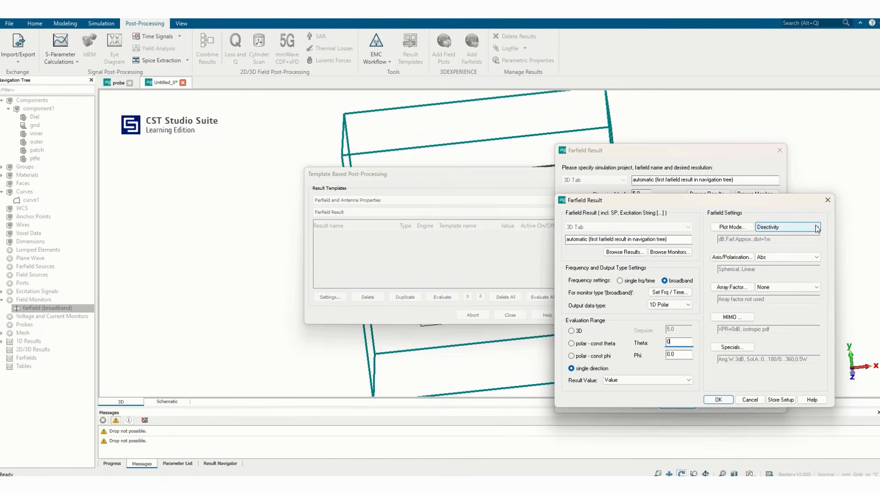
Keep Directivity as the plot mode, select Axial Ratio as the farfield component, and accept the template settings.
click(782, 230)
click(778, 240)
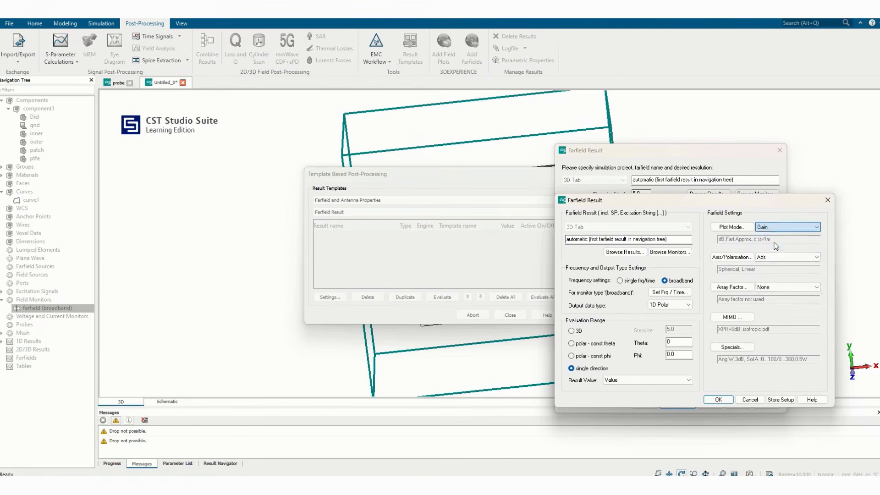
click(786, 229)
click(782, 234)
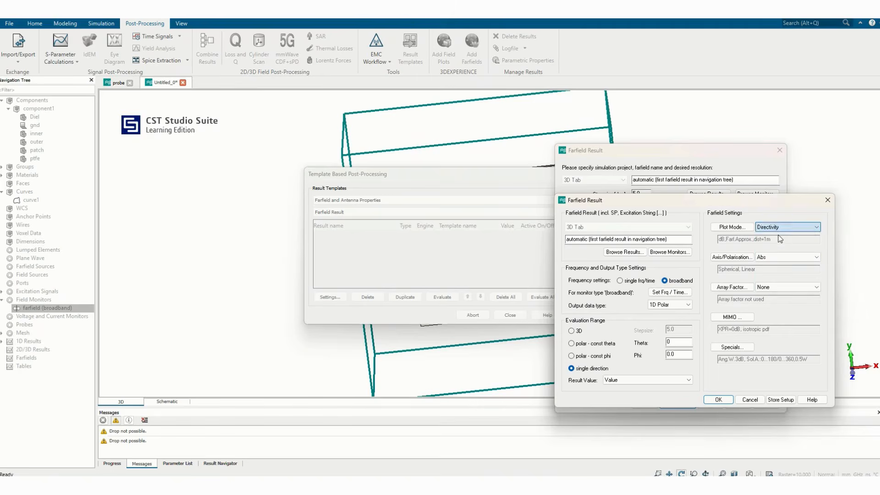
click(785, 260)
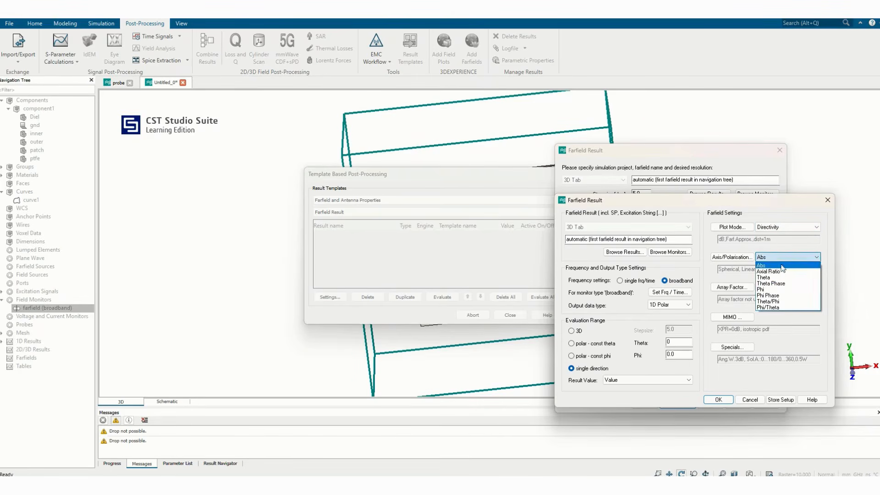
click(779, 272)
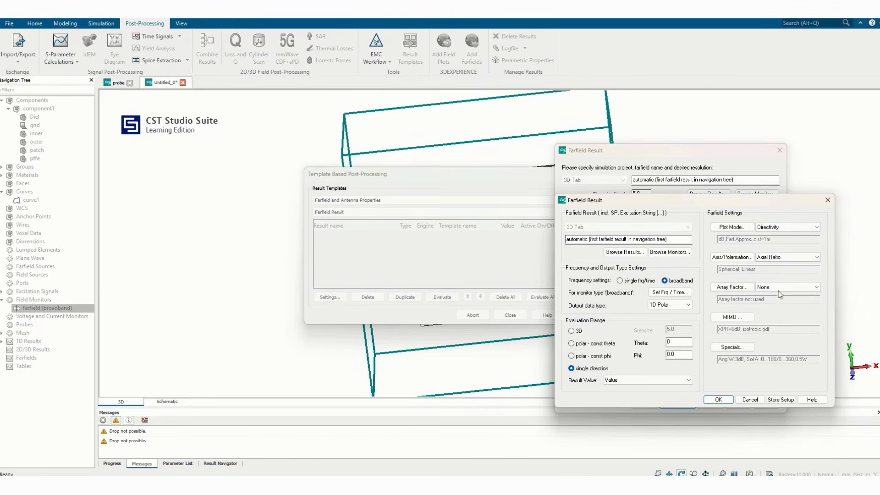
click(718, 400)
Rename the farfield post-processing result to "Axial Ratio" and close the template list.
click(365, 237)
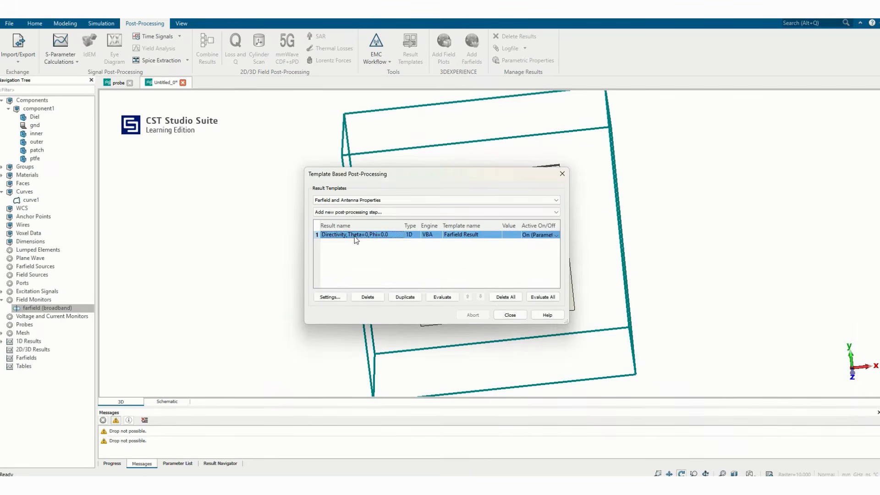
drag(394, 238, 340, 228)
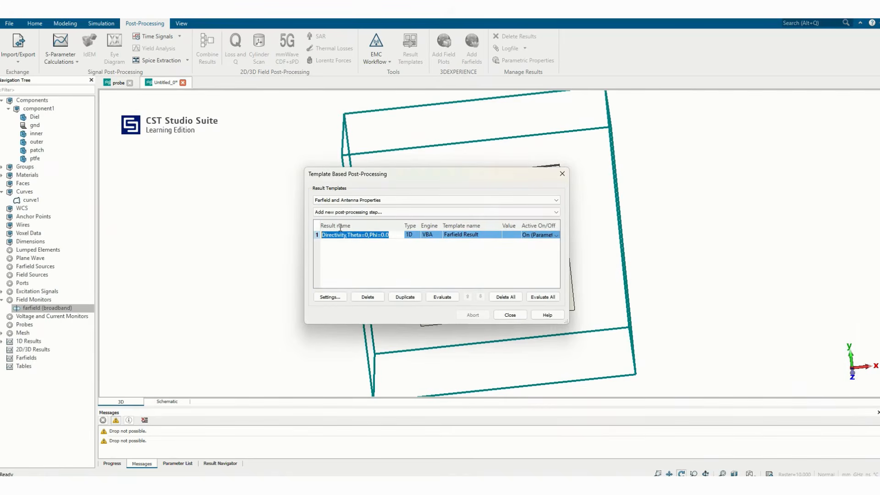
text(Axial Ratio)
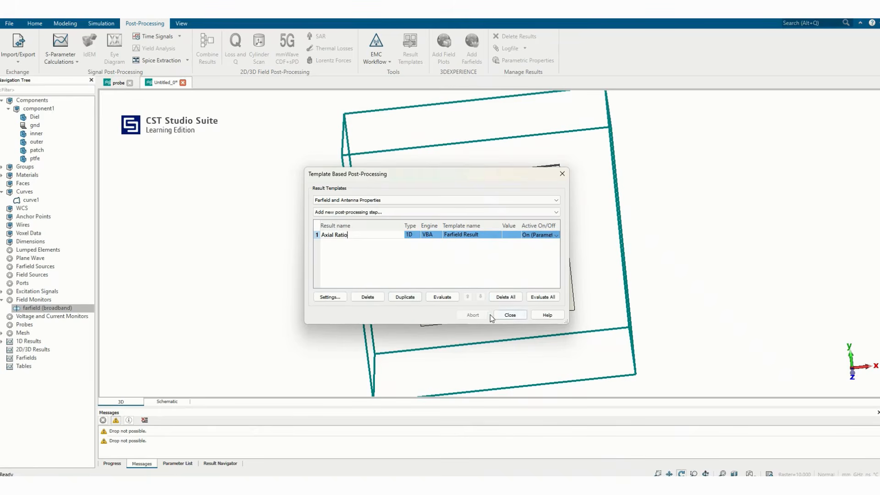
click(378, 266)
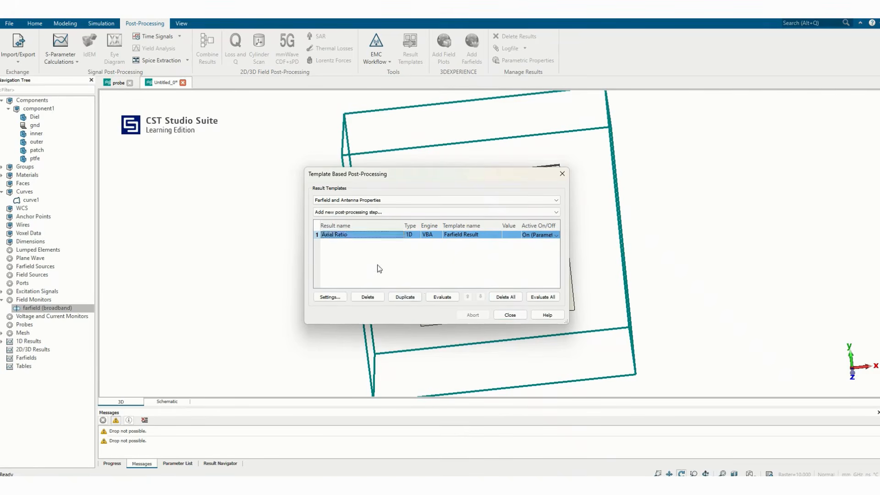
click(510, 316)
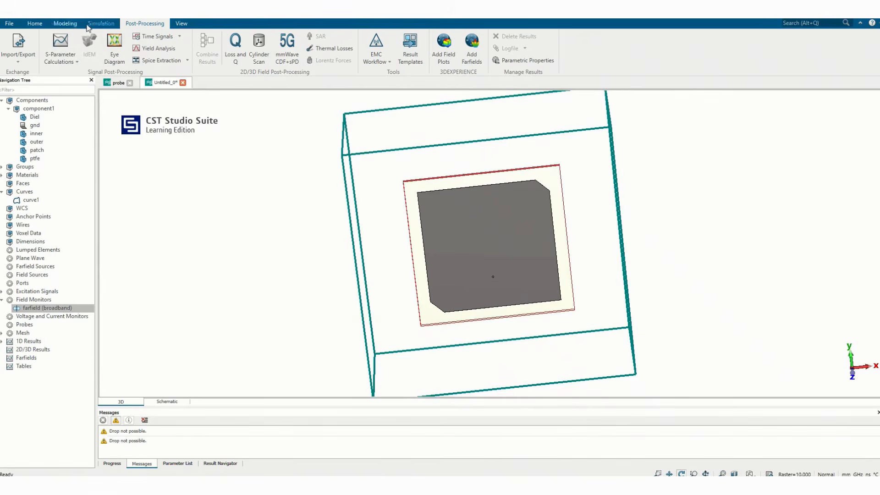
Check the global hexahedral mesh properties without changing them.
click(35, 23)
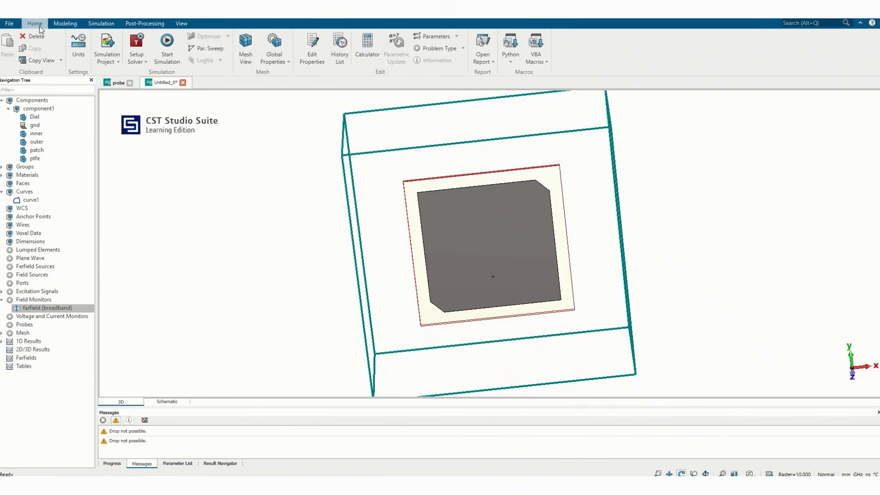
click(274, 45)
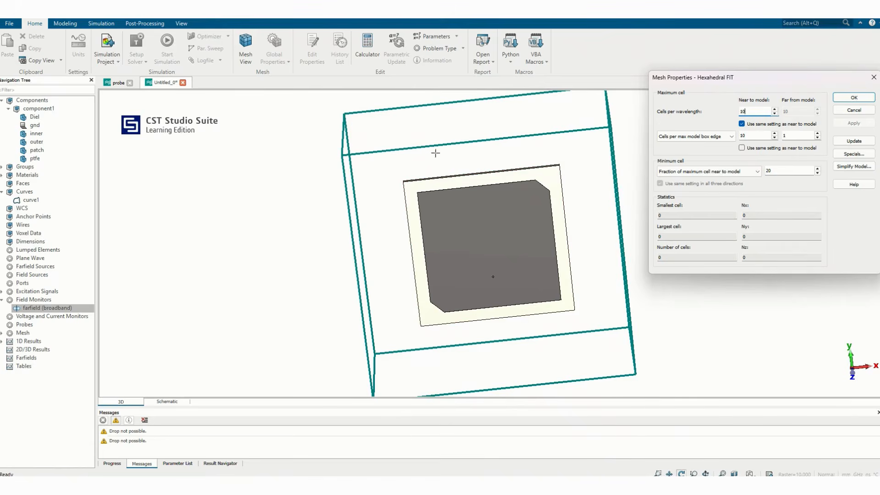
click(874, 79)
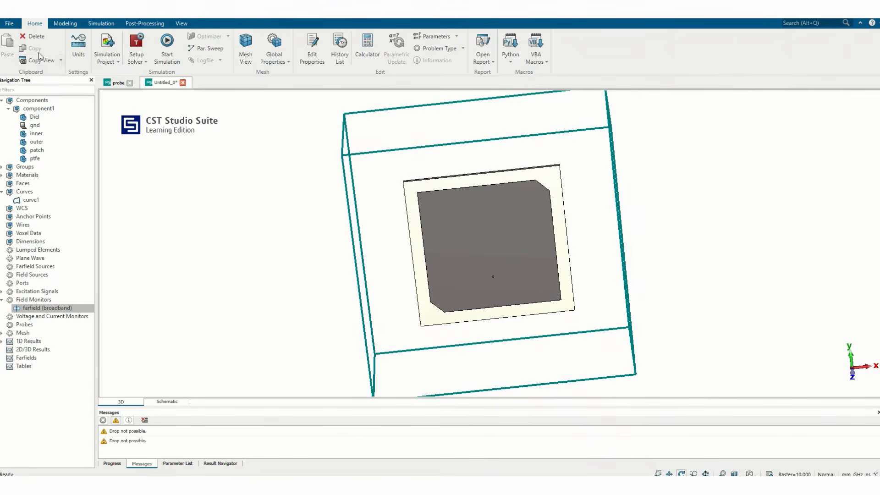
Review the background properties and the background material parameters, leaving both unmodified.
click(100, 24)
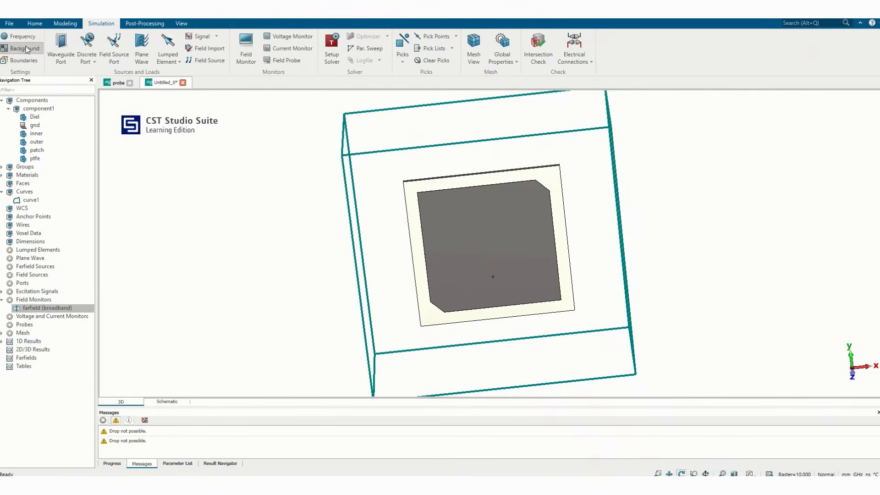
click(21, 48)
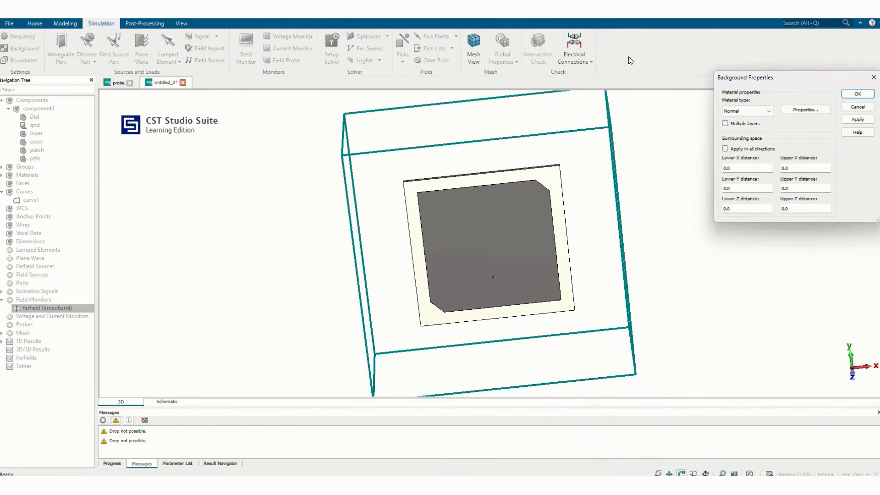
click(801, 110)
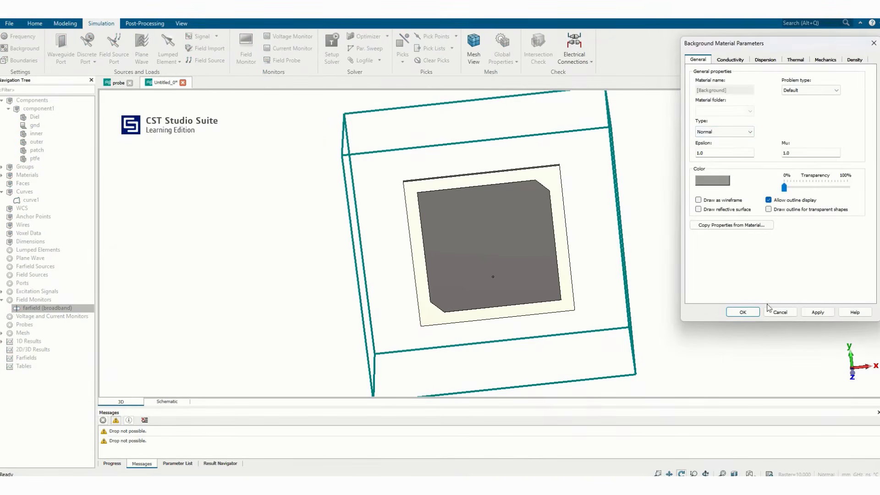
click(780, 312)
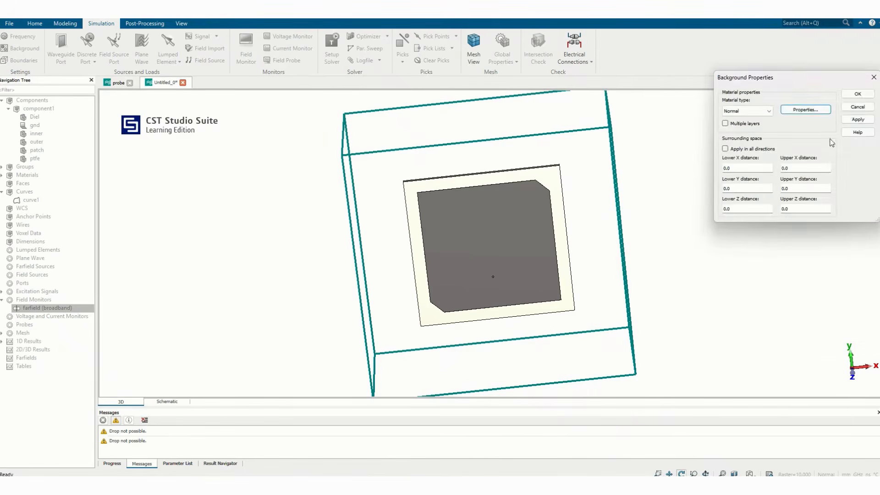
click(858, 114)
Review the boundary conditions and the PML open-boundary settings.
click(20, 60)
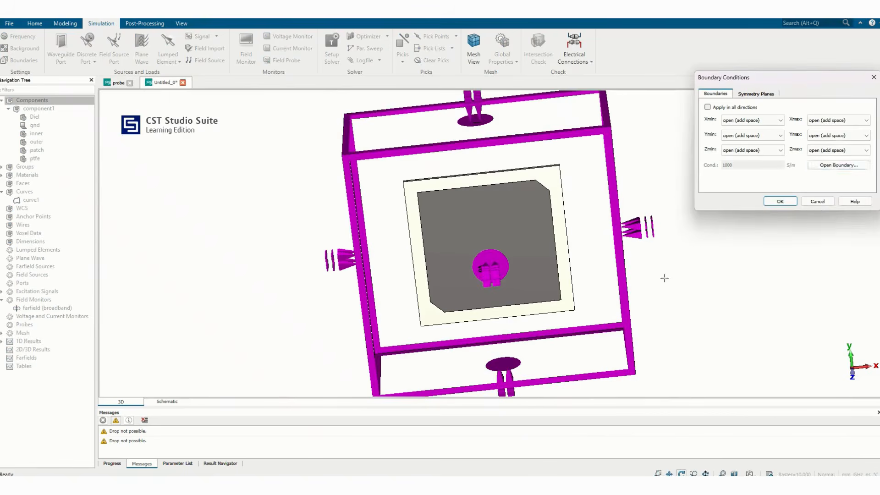
click(835, 166)
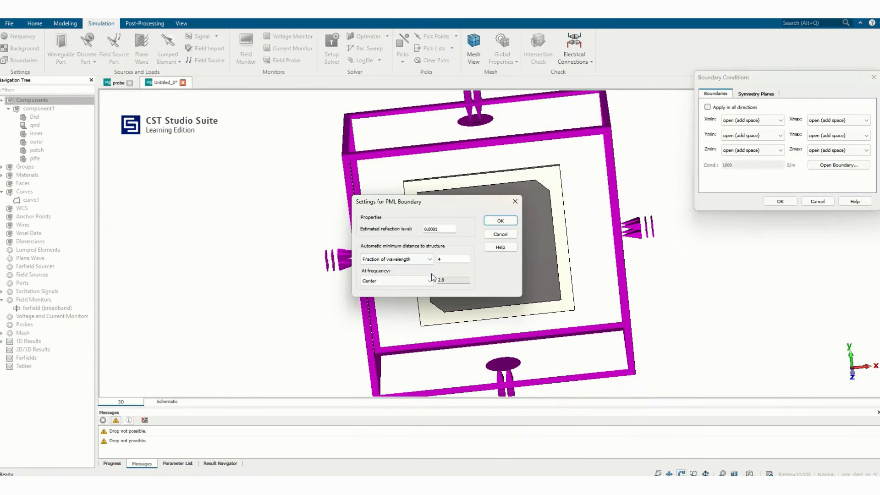
click(500, 234)
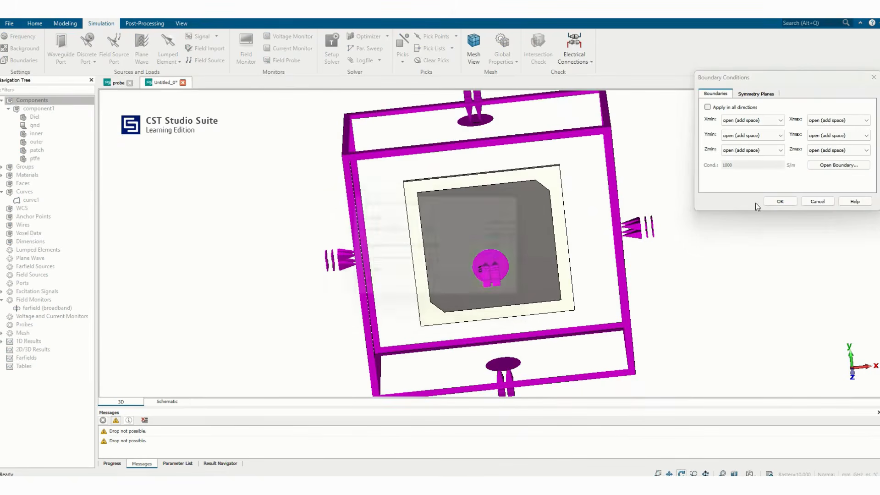
Leave the boundary conditions unchanged and try to open the solver setup.
click(818, 202)
drag(262, 207, 312, 281)
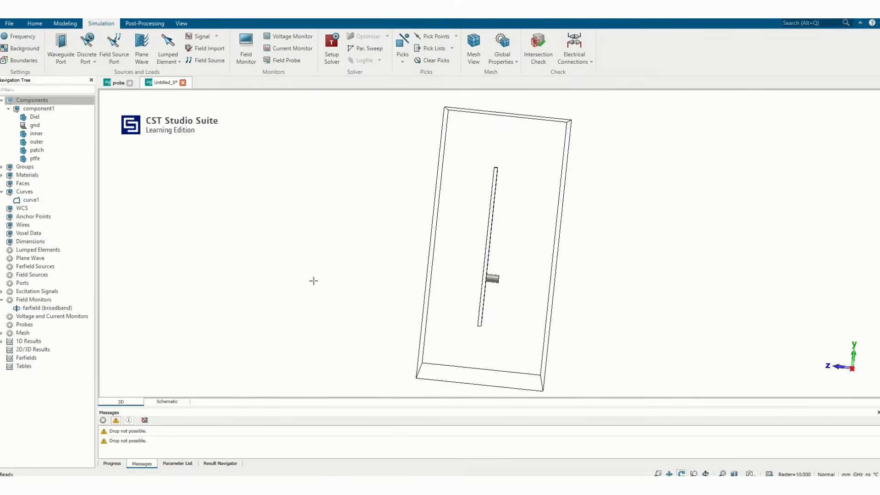
drag(426, 236, 644, 229)
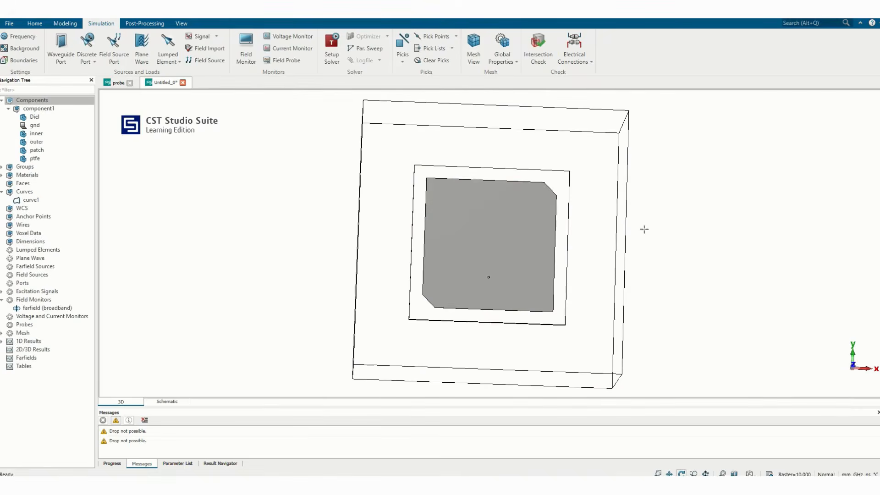
click(332, 48)
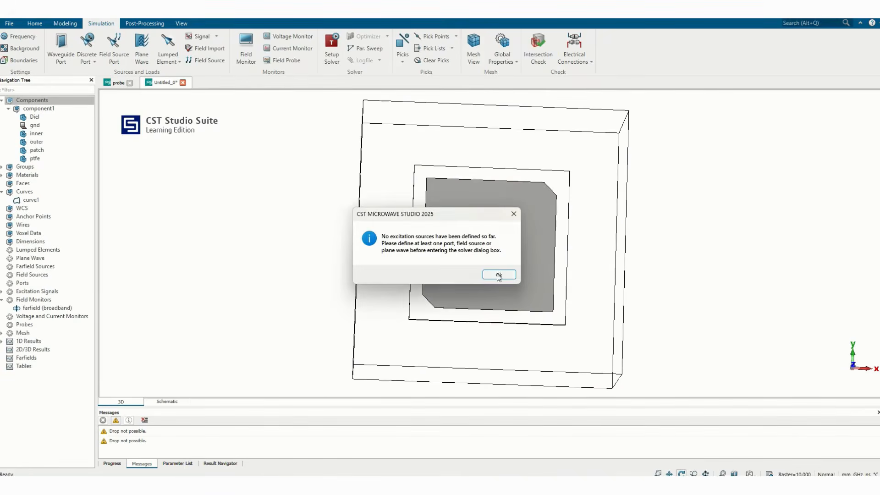
click(499, 274)
Pick the free end face of the coaxial probe's outer conductor behind the ground plane.
drag(343, 195, 503, 275)
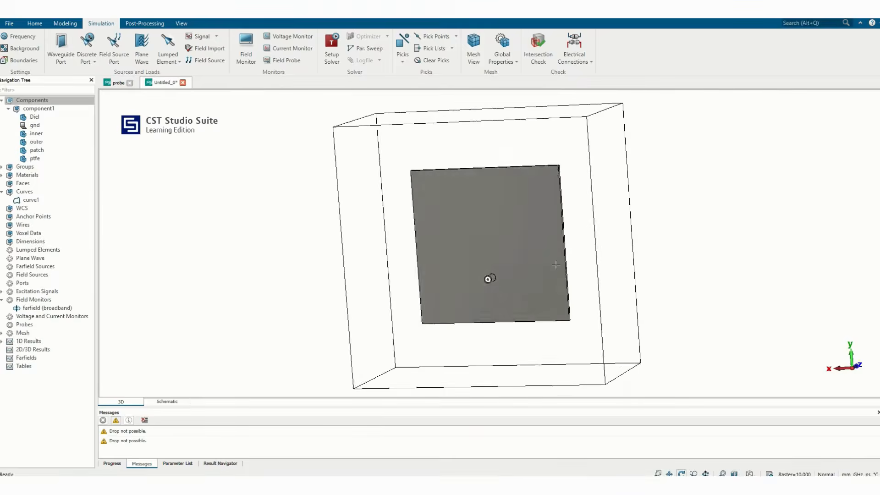
scroll(504, 276, up, 4)
scroll(472, 289, up, 3)
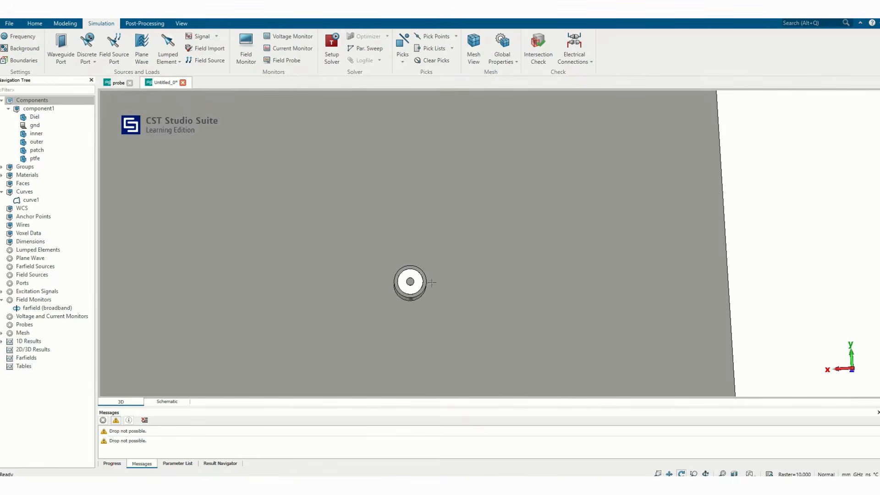
key(f)
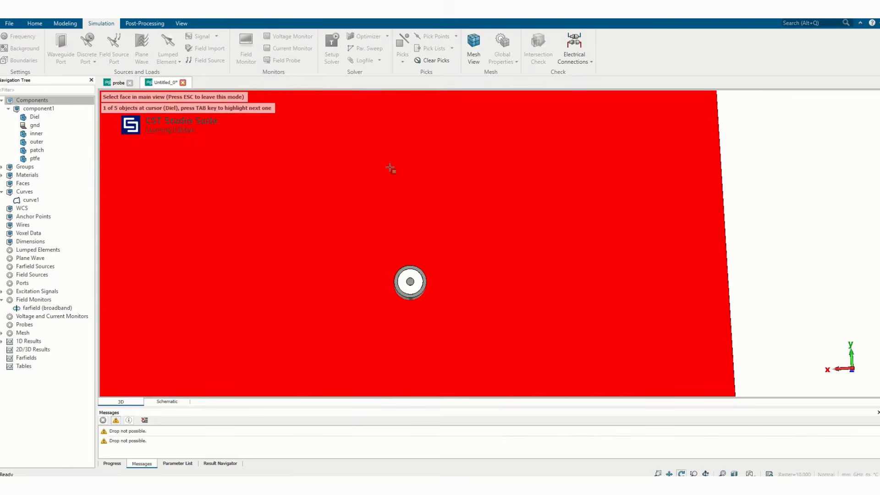
key(Escape)
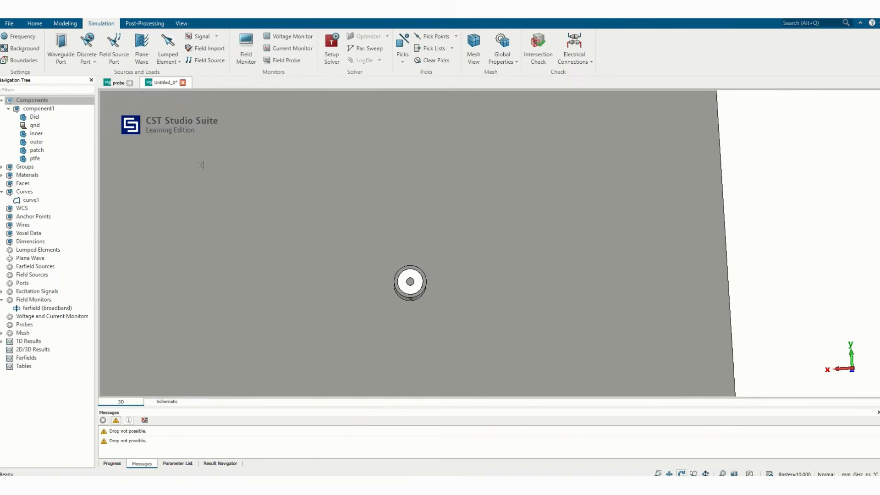
click(431, 37)
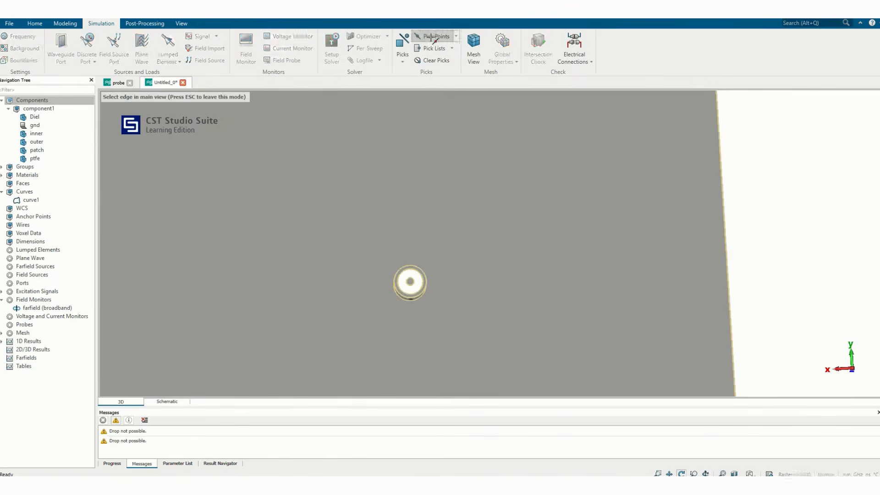
key(Escape)
click(402, 62)
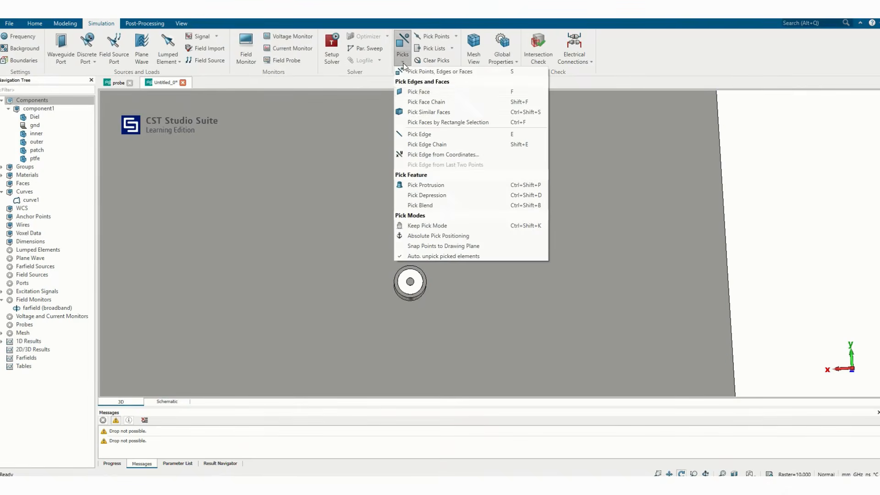
click(415, 93)
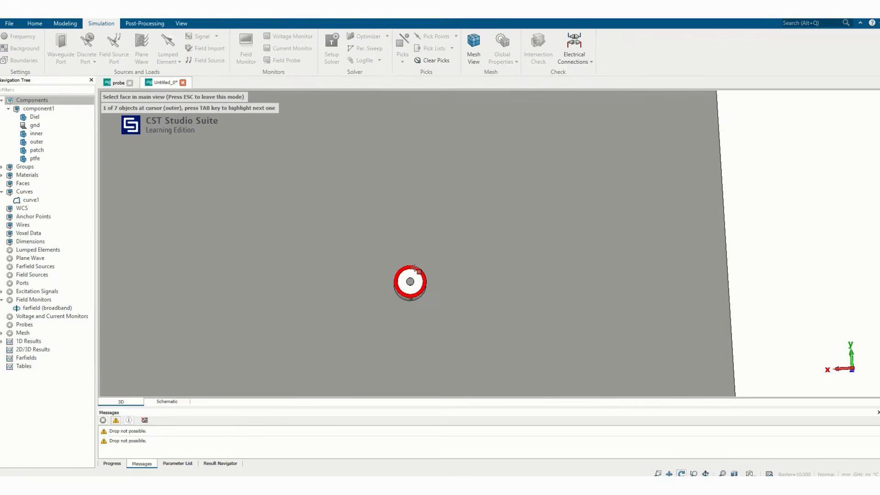
click(414, 268)
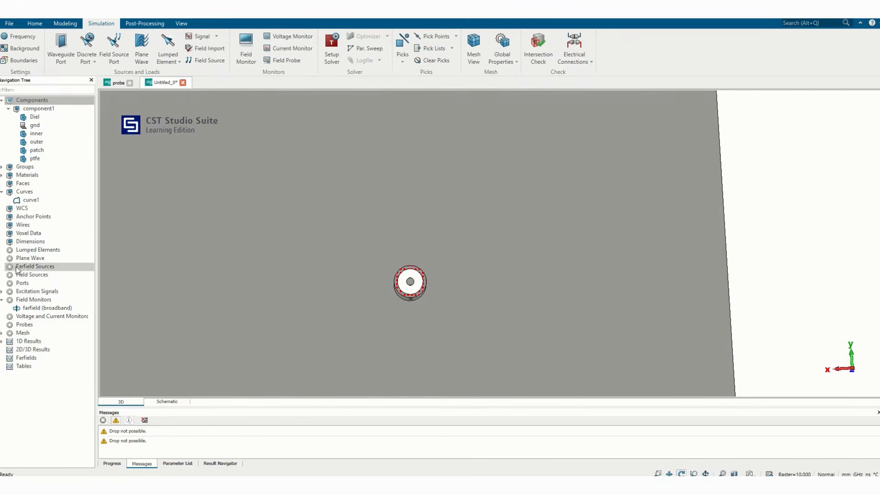
Create waveguide port 1 from the picked coaxial face, with positive orientation, zero reference-plane distance and one mode.
click(28, 285)
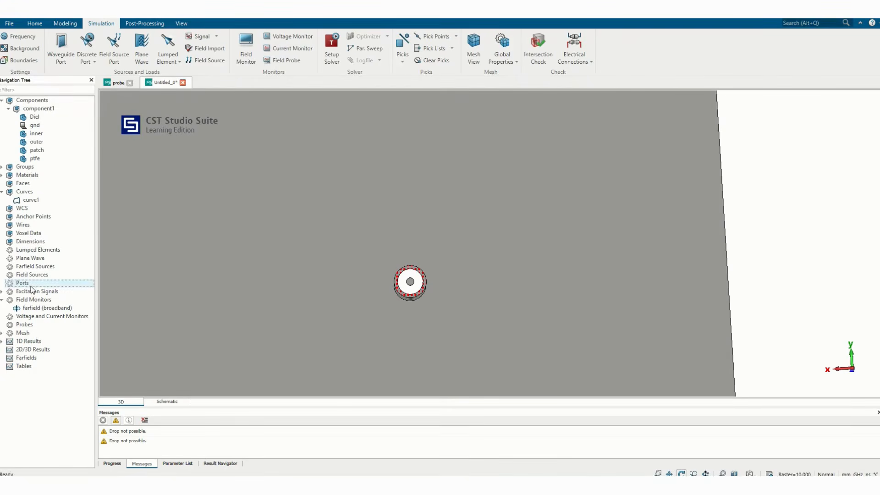
right_click(31, 286)
click(43, 291)
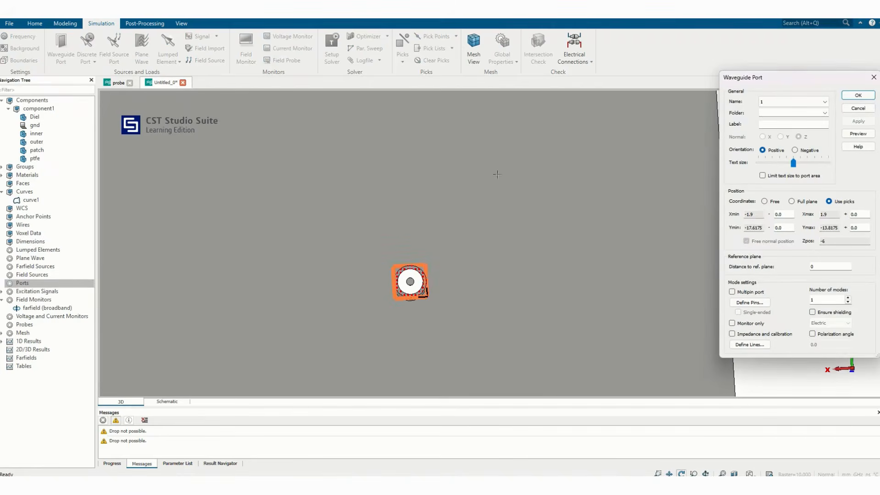
drag(419, 276, 441, 197)
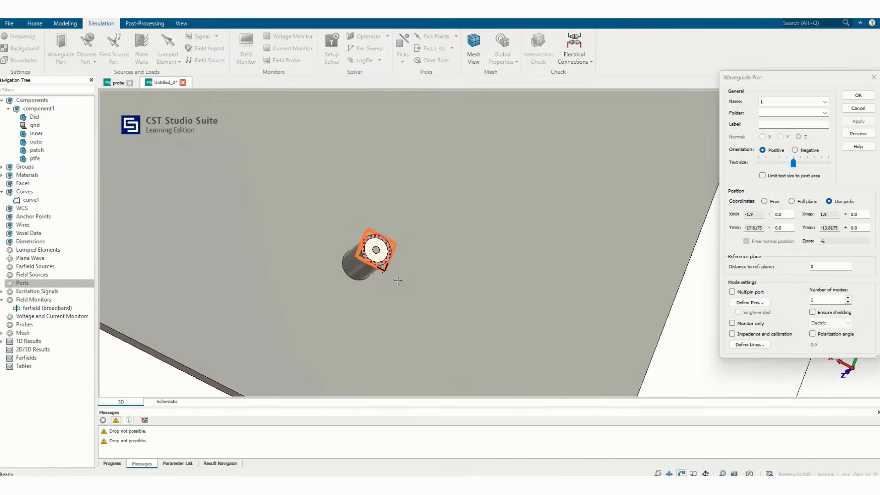
drag(398, 280, 383, 196)
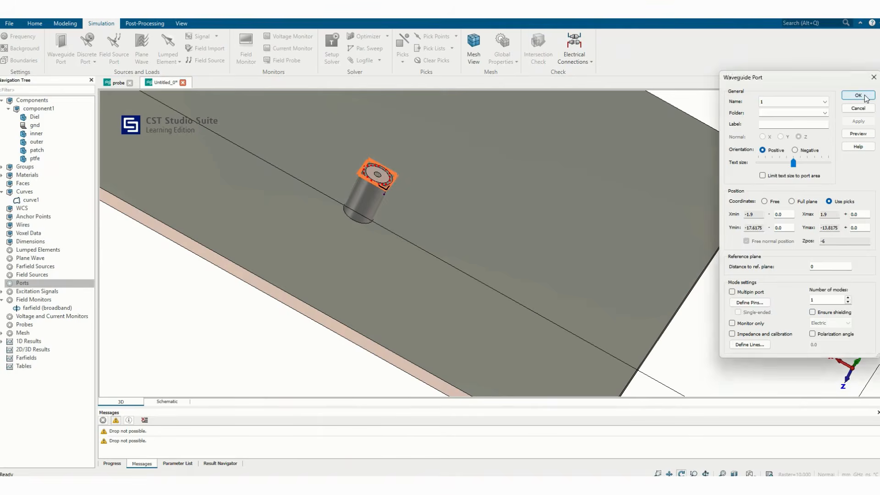
click(858, 96)
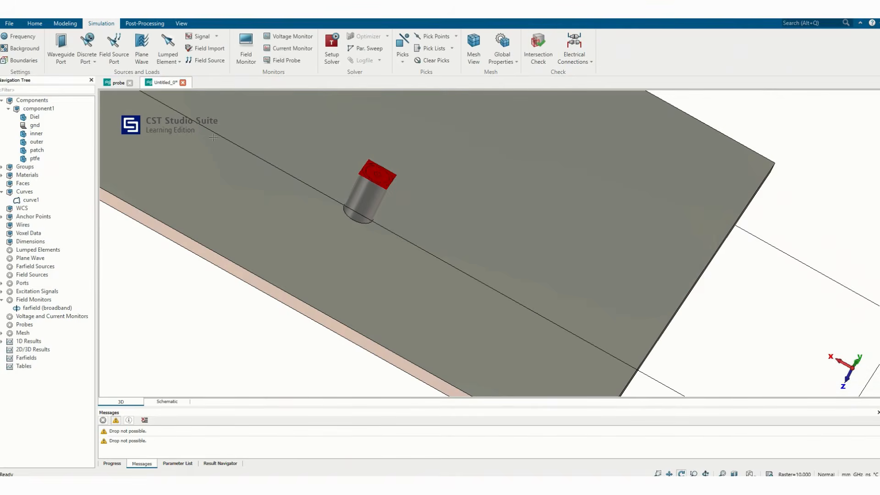
Open the time domain solver parameters.
click(332, 51)
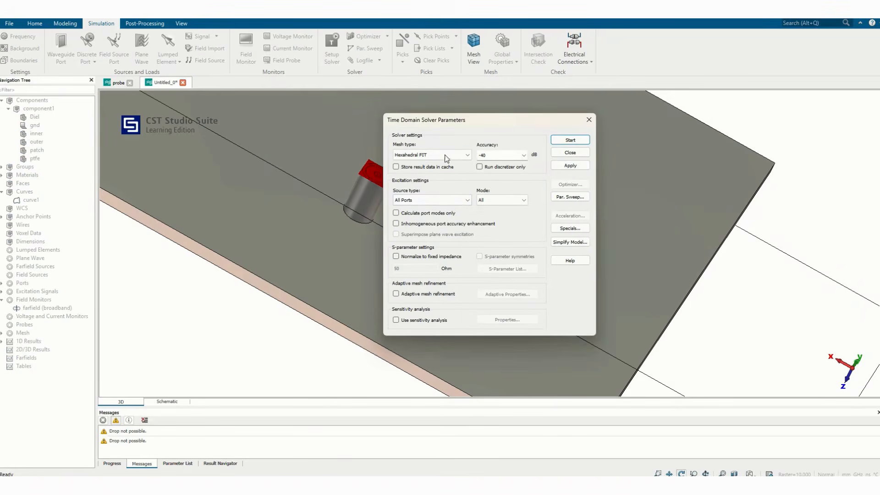